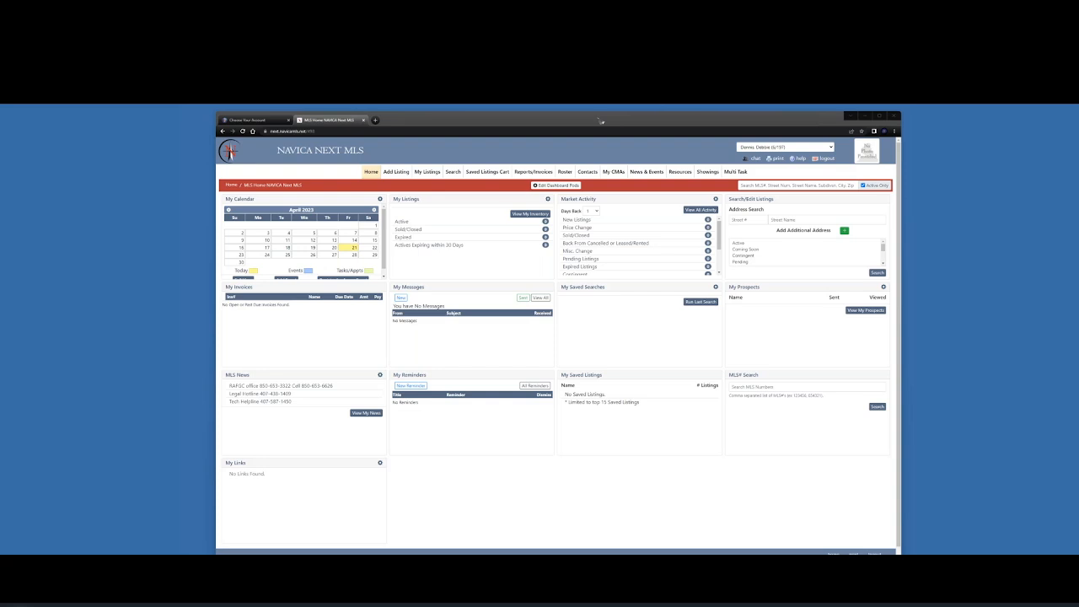
Confirm that the My Contacts and My Prospects lists are both empty
{"action": "left_click", "coordinate": [594, 174]}
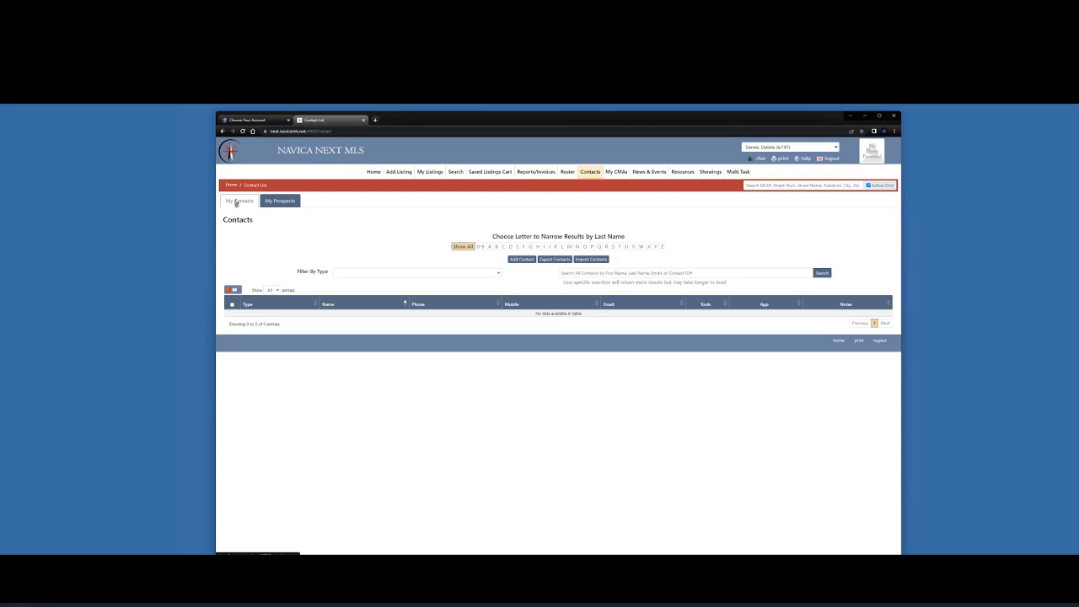
{"action": "left_click", "coordinate": [285, 201]}
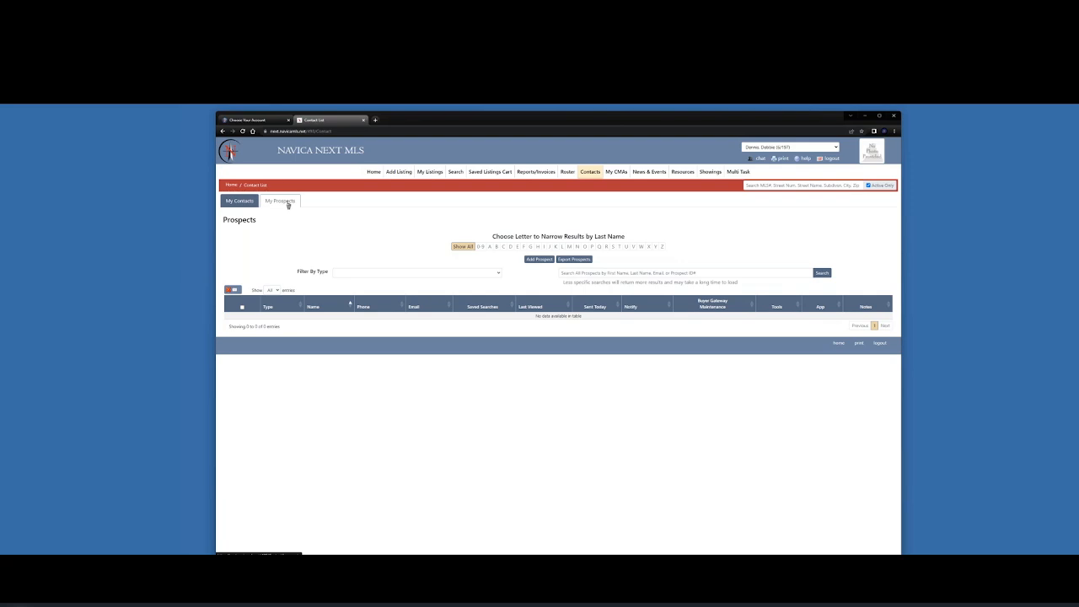
{"action": "left_click", "coordinate": [242, 203]}
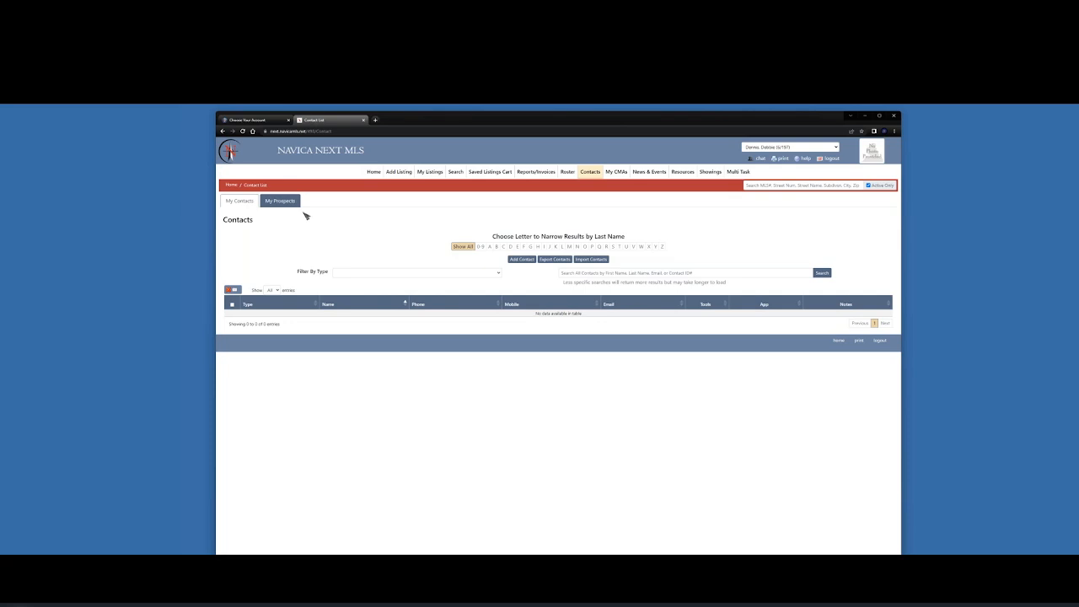
Start a new contact with the buyer's first and last name and contact type Buyer
{"action": "left_click", "coordinate": [522, 259]}
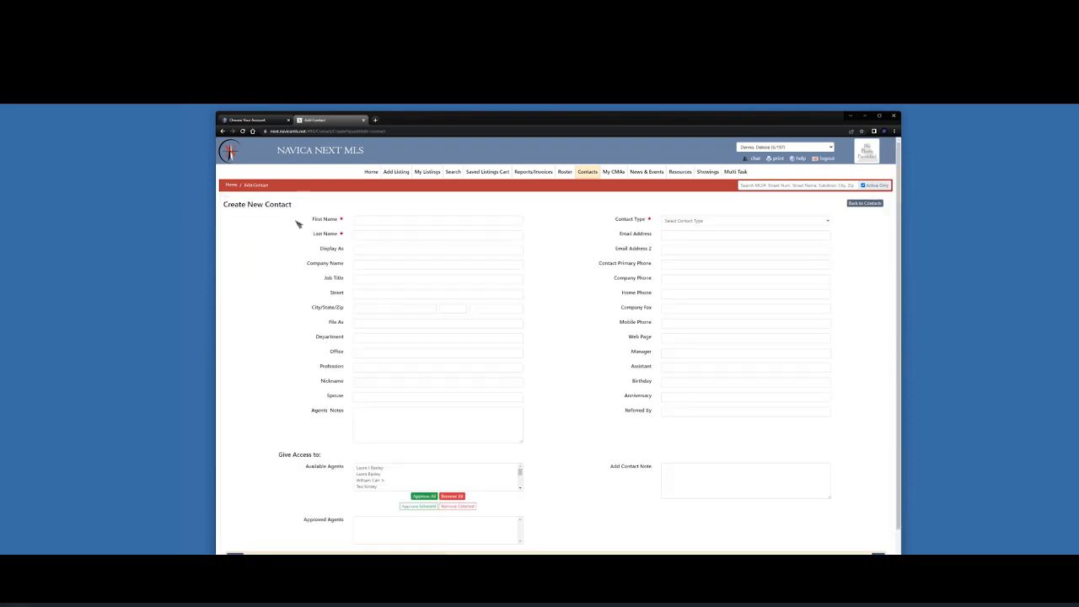
{"action": "left_click", "coordinate": [423, 219]}
{"action": "left_click", "coordinate": [394, 235]}
{"action": "left_click", "coordinate": [383, 229]}
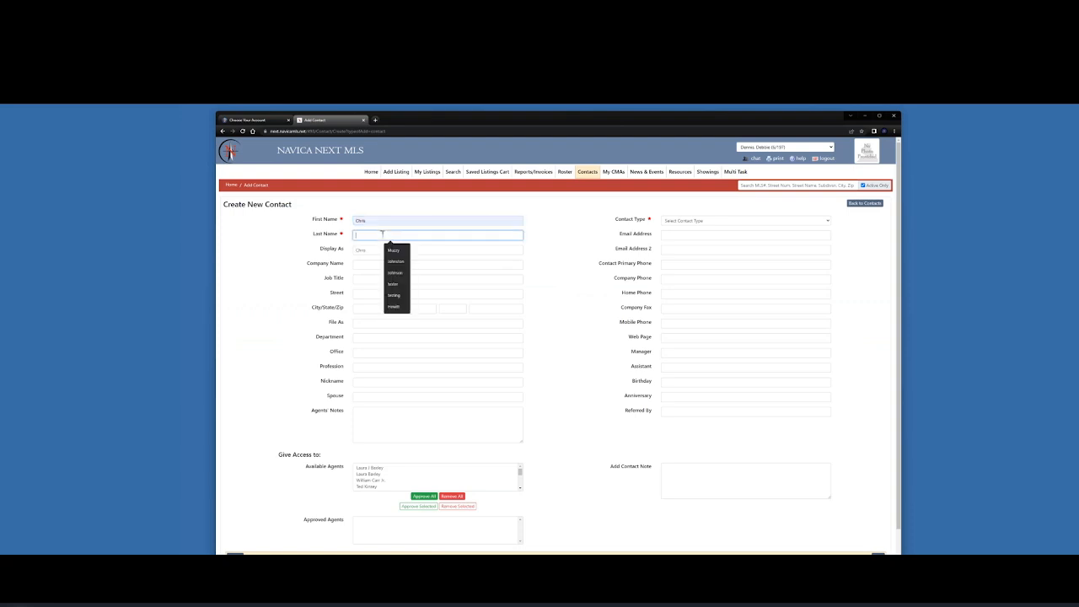
{"action": "left_click", "coordinate": [390, 247]}
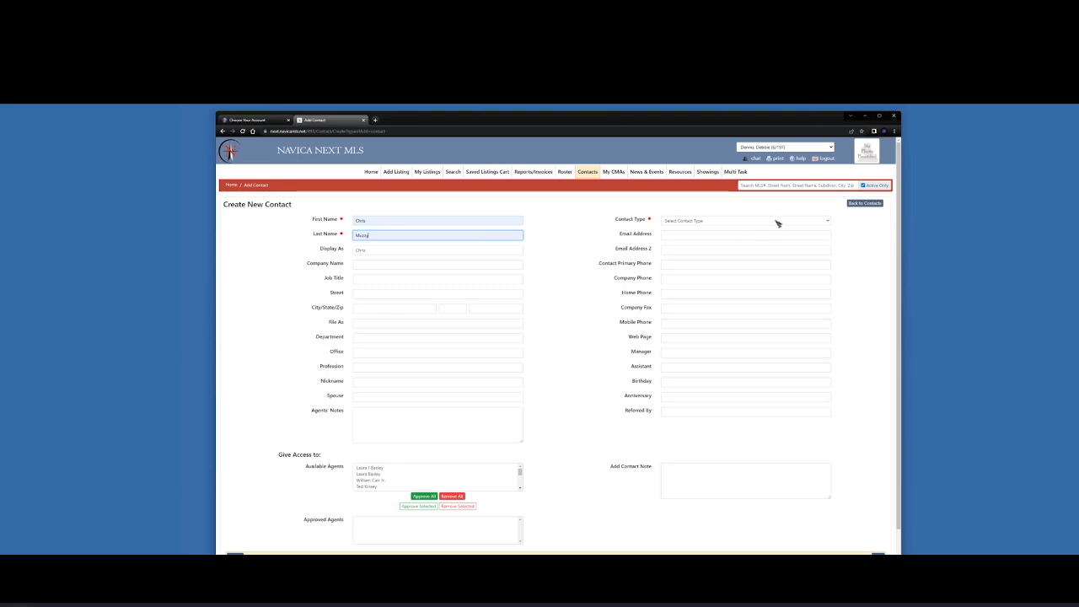
{"action": "left_click", "coordinate": [725, 222]}
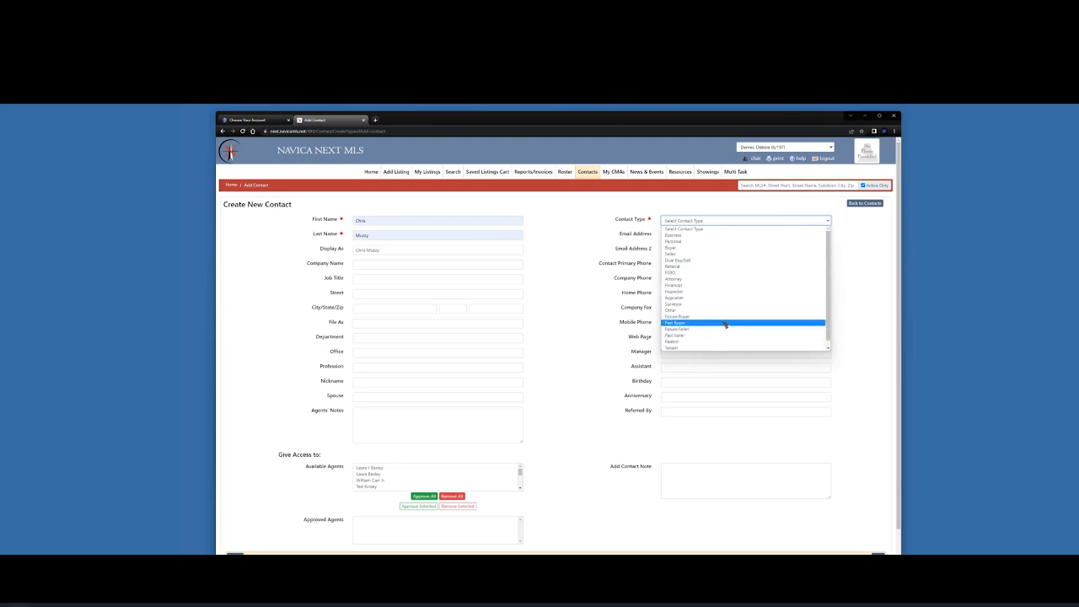
{"action": "left_click", "coordinate": [714, 248]}
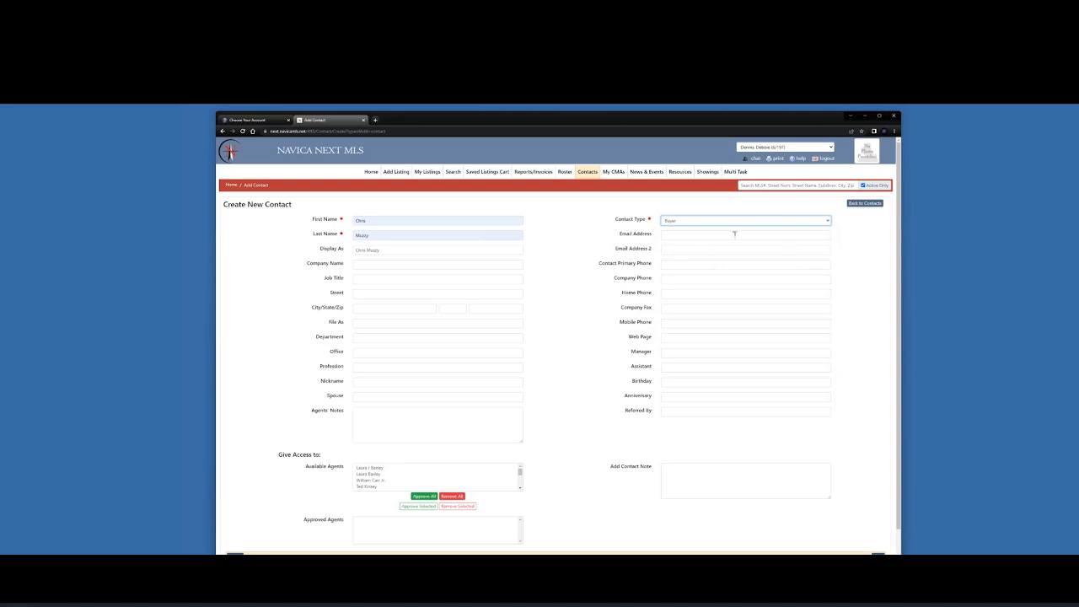
Fill in the buyer's e-mail addresses, company, street address and primary phone
{"action": "left_click", "coordinate": [735, 235]}
{"action": "left_click", "coordinate": [732, 254]}
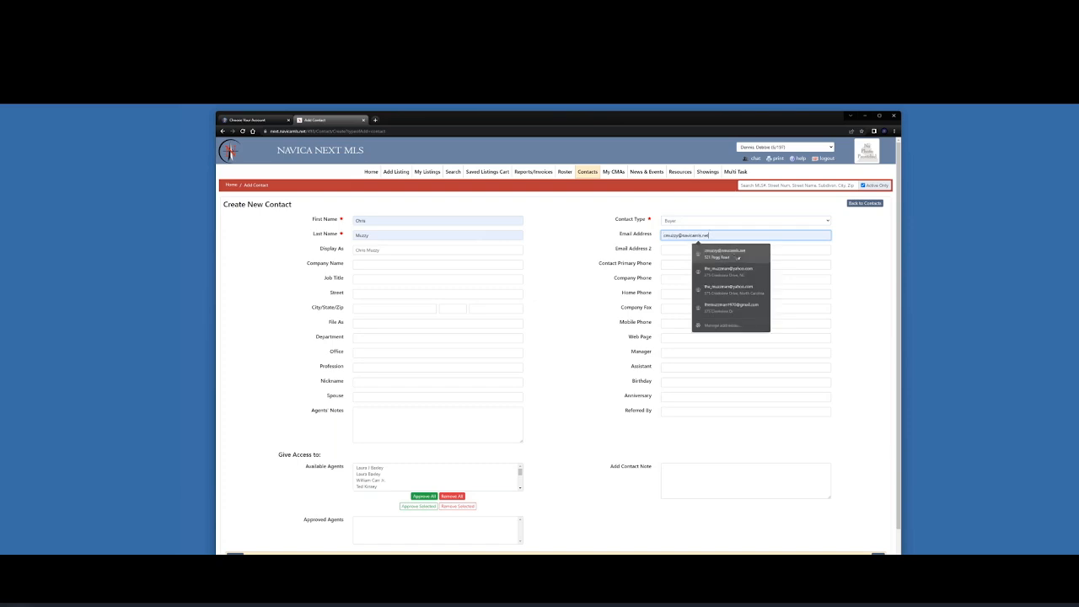
{"action": "left_click", "coordinate": [866, 246]}
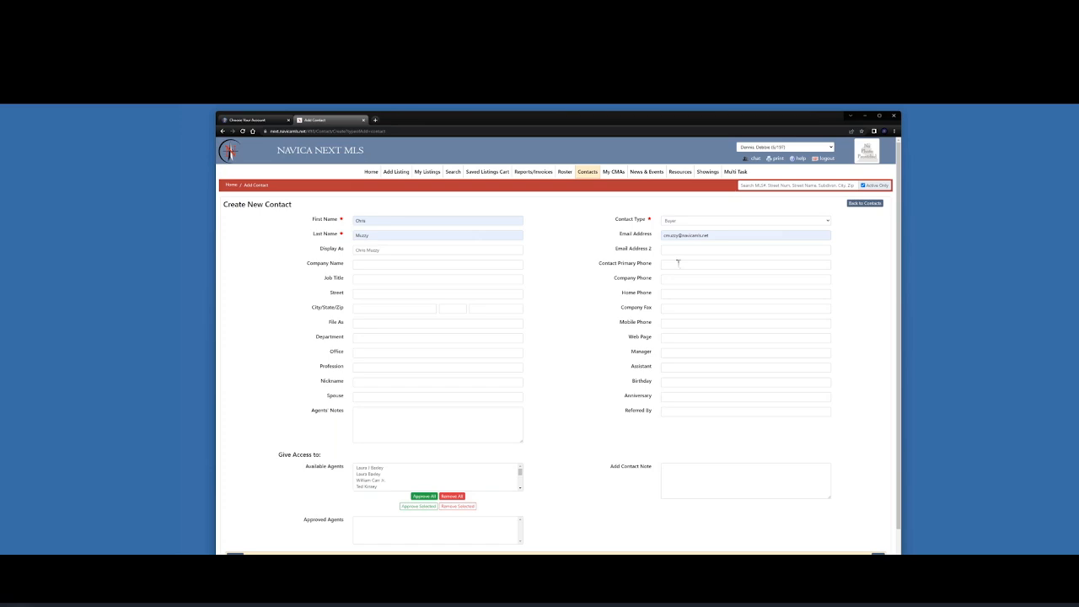
{"action": "left_click", "coordinate": [678, 264]}
{"action": "left_click", "coordinate": [706, 283]}
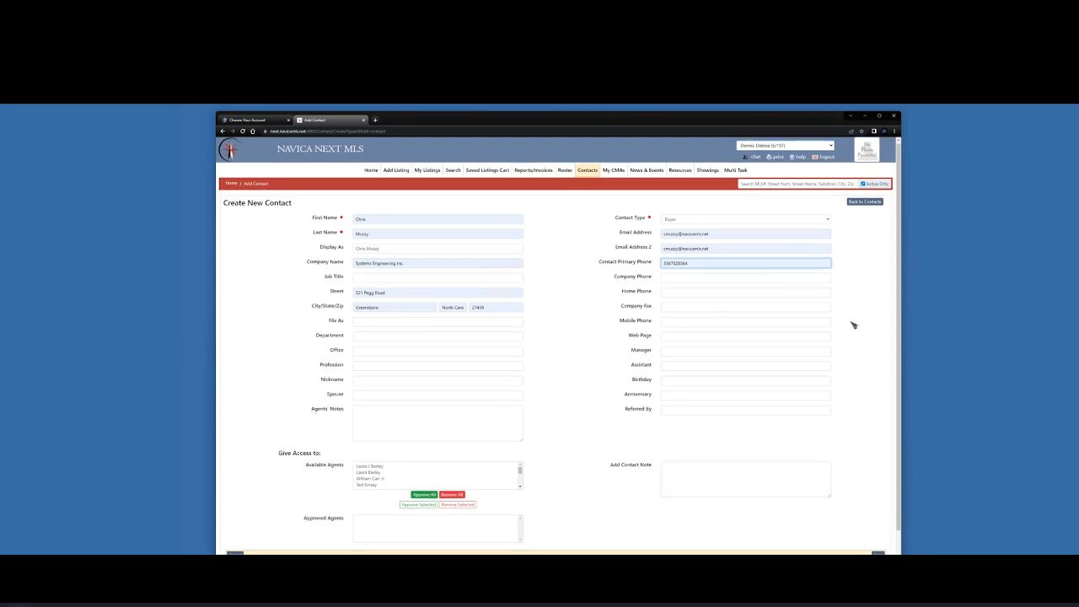
{"action": "scroll", "coordinate": [852, 329], "scroll_direction": "down", "scroll_amount": 1}
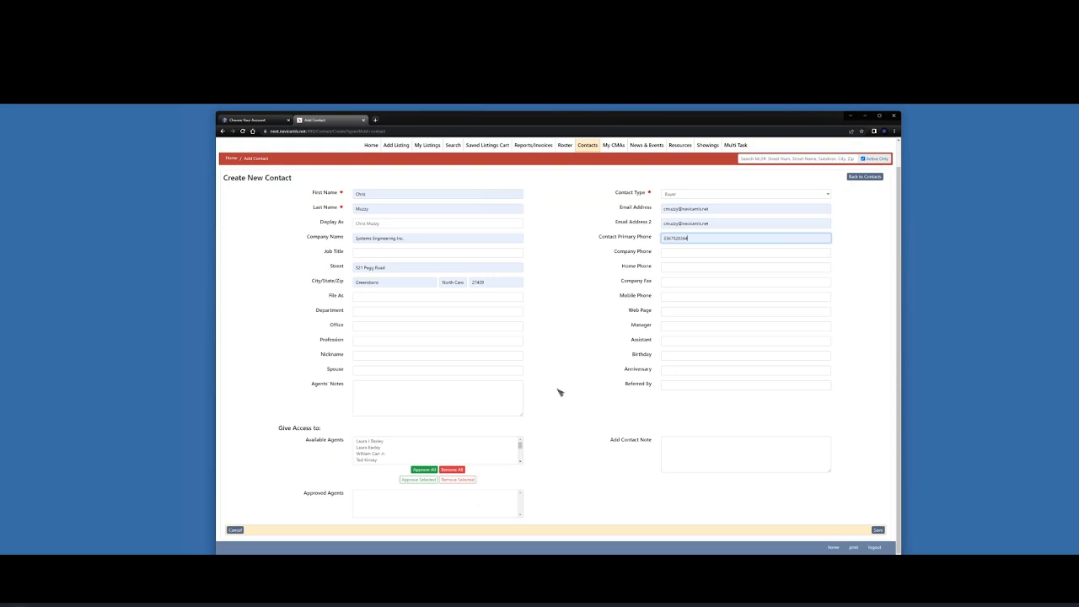
Save the new Buyer contact and bring up its Prospect Info page
{"action": "left_click", "coordinate": [878, 531]}
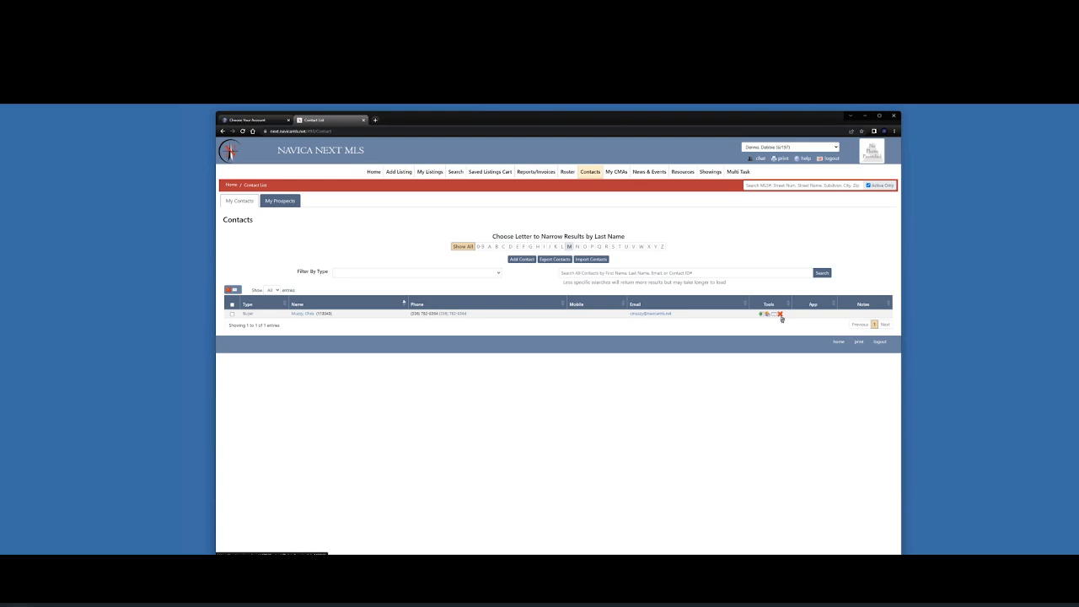
{"action": "left_click", "coordinate": [232, 303]}
Convert the buyer contact to a prospect and choose a Residential search type
{"action": "left_click", "coordinate": [762, 315]}
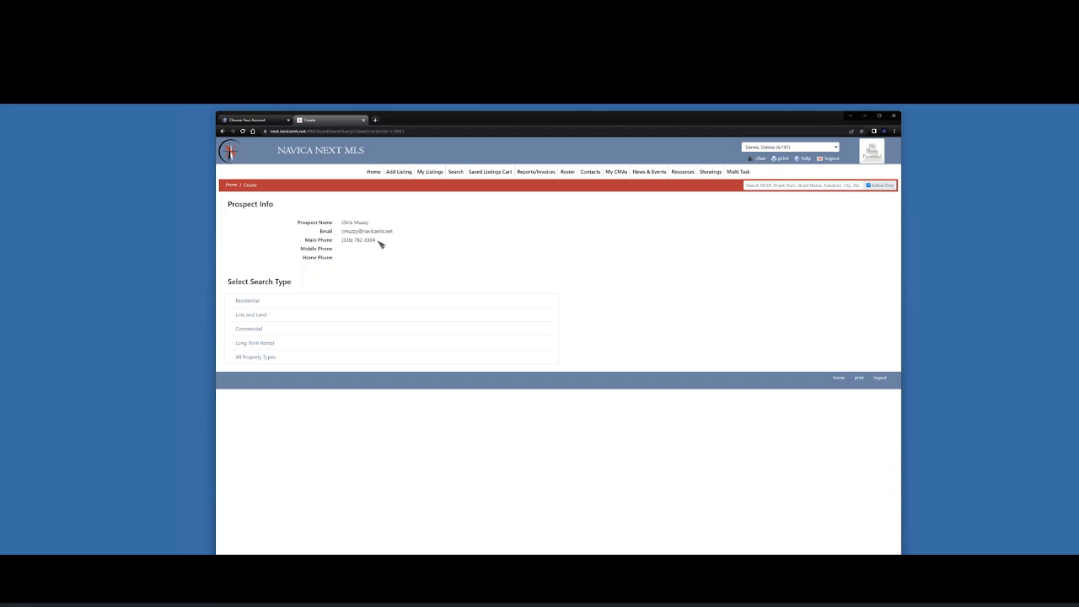
{"action": "left_click", "coordinate": [248, 302]}
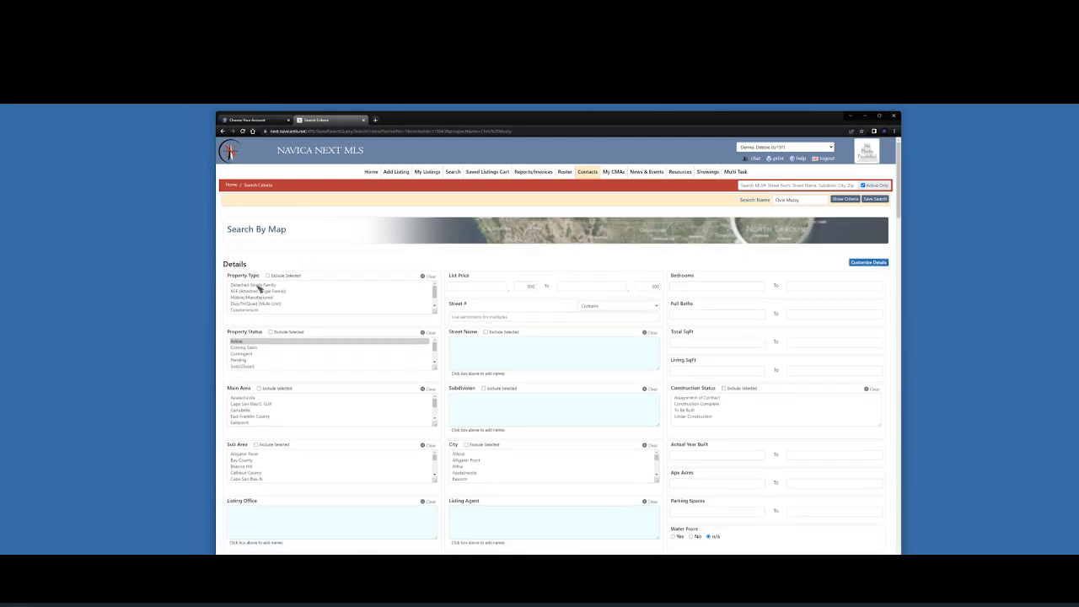
Search Detached Single Family, Active and Coming Soon, price 150–250, 2+ beds, 2+ full baths, then preview criteria
{"action": "left_click", "coordinate": [259, 287]}
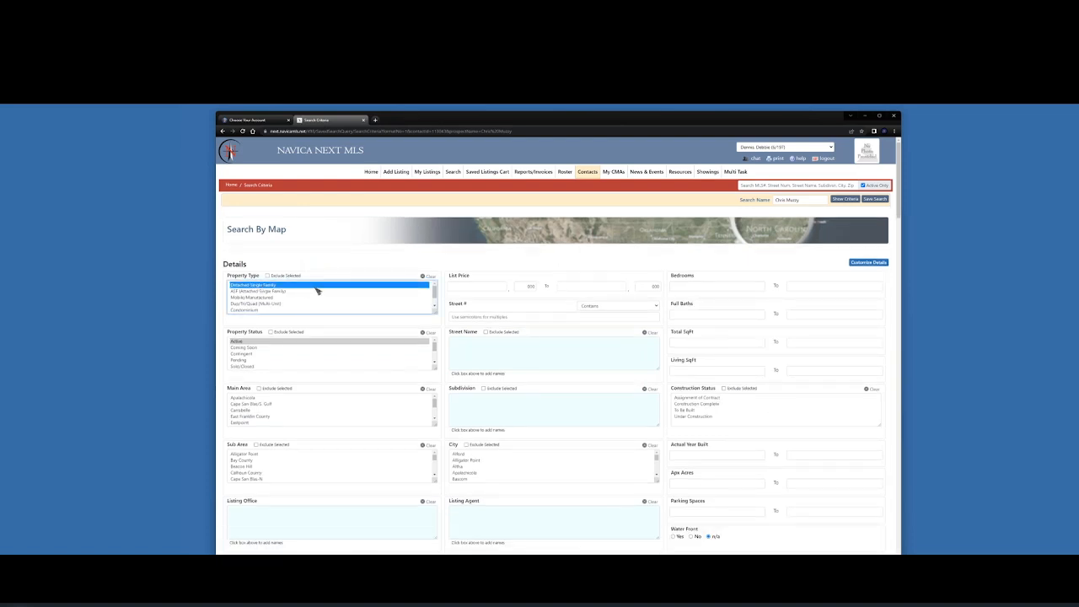
{"action": "left_click", "coordinate": [249, 349], "text": "ctrl"}
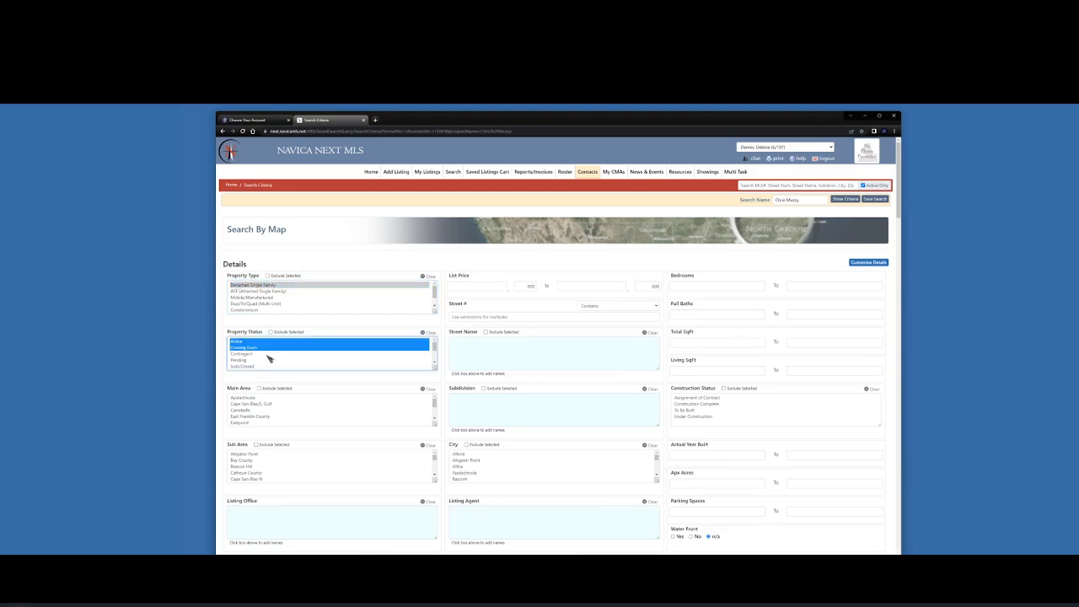
{"action": "left_click", "coordinate": [467, 285]}
{"action": "type", "text": "150"}
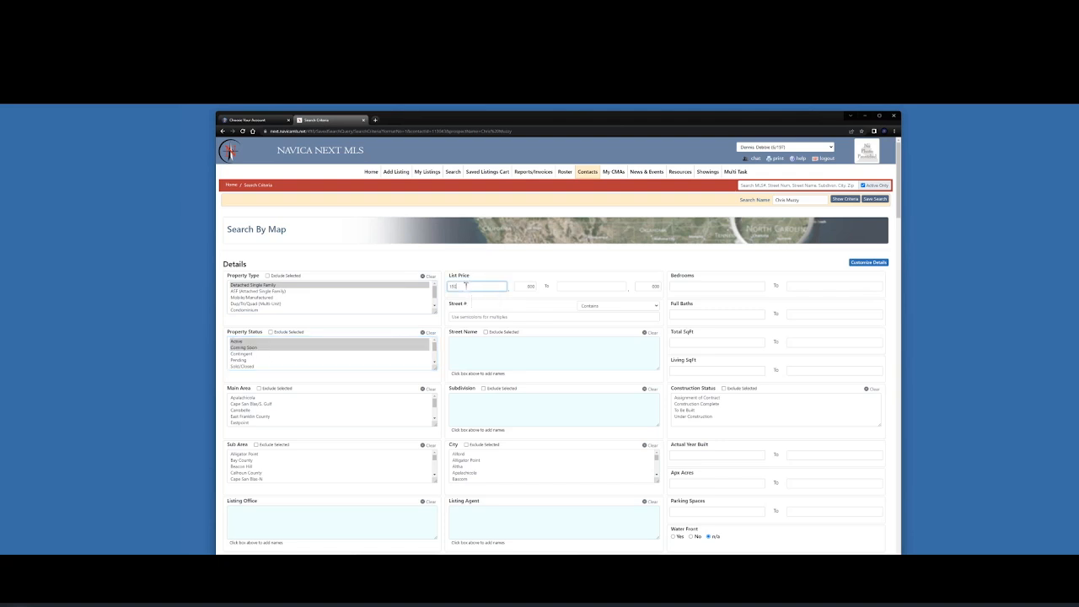
{"action": "left_click", "coordinate": [582, 285]}
{"action": "type", "text": "250"}
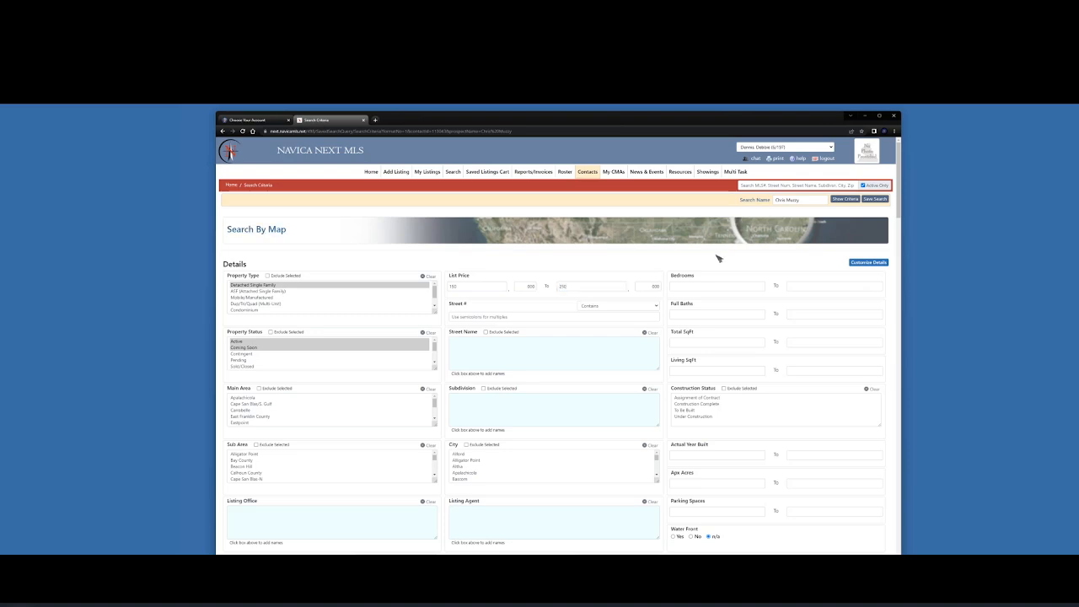
{"action": "left_click", "coordinate": [689, 286]}
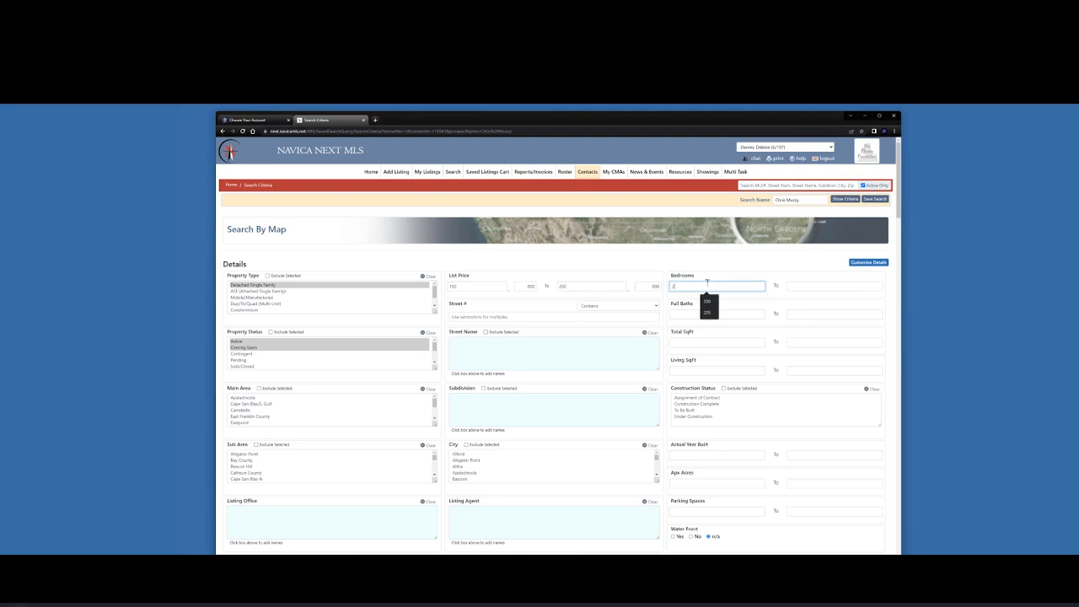
{"action": "left_click", "coordinate": [688, 314]}
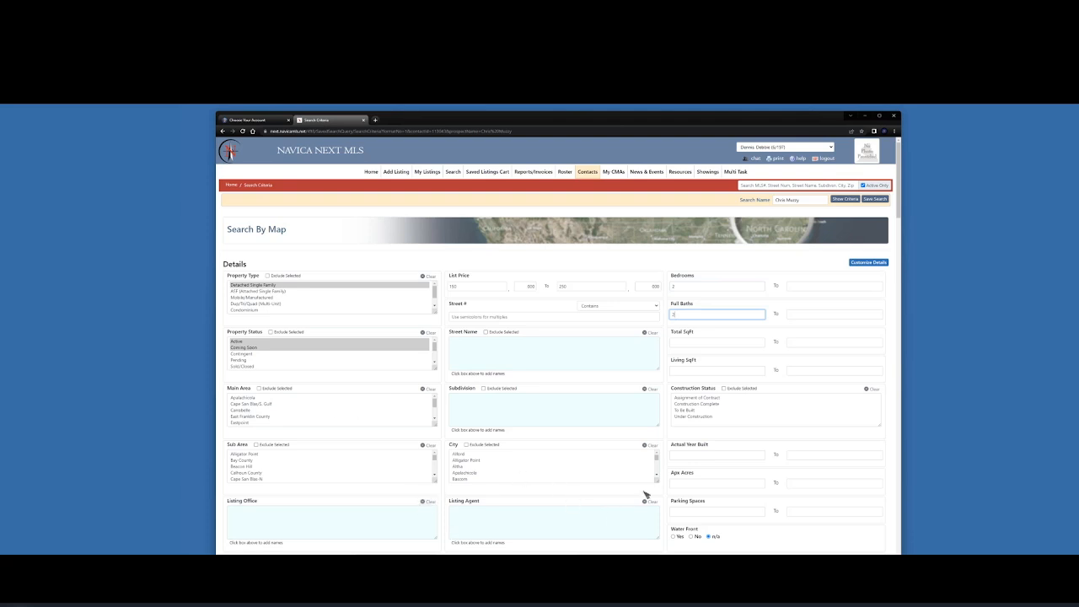
{"action": "left_click", "coordinate": [845, 199]}
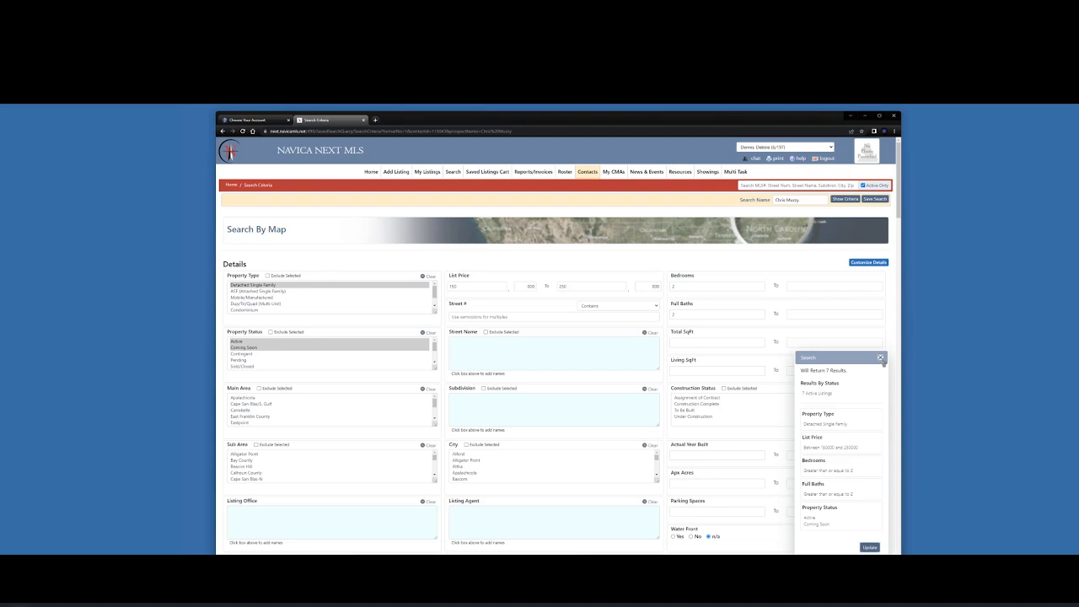
Close the criteria summary and save the Residential search to the prospect
{"action": "left_click", "coordinate": [881, 359]}
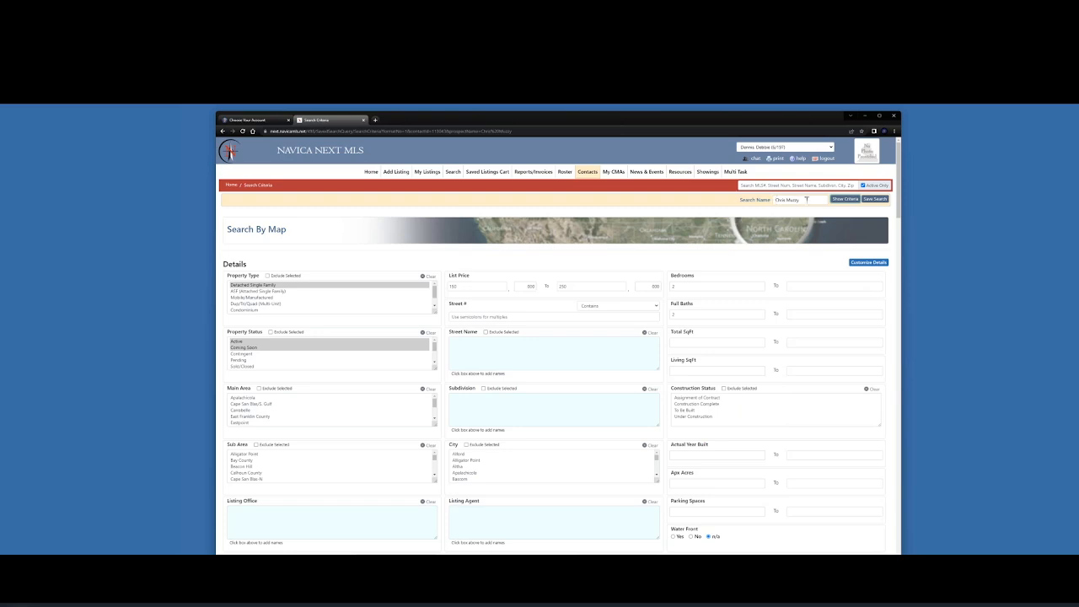
{"action": "left_click", "coordinate": [877, 200]}
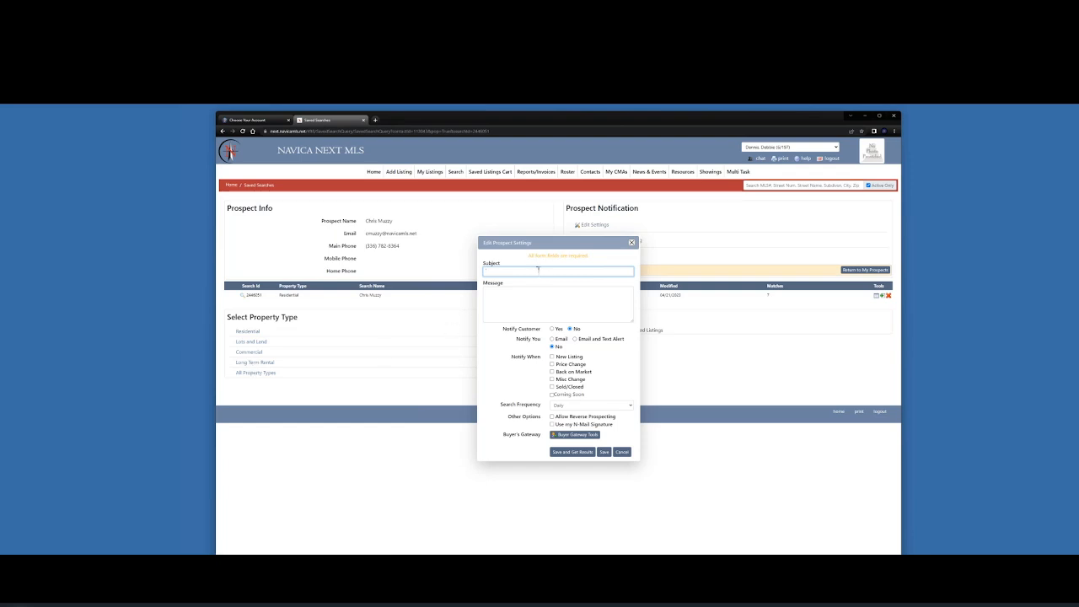
Use subject 'New Listings for you to Review', add message 'Let me know if there is anything you', notify customer
{"action": "left_click", "coordinate": [511, 268]}
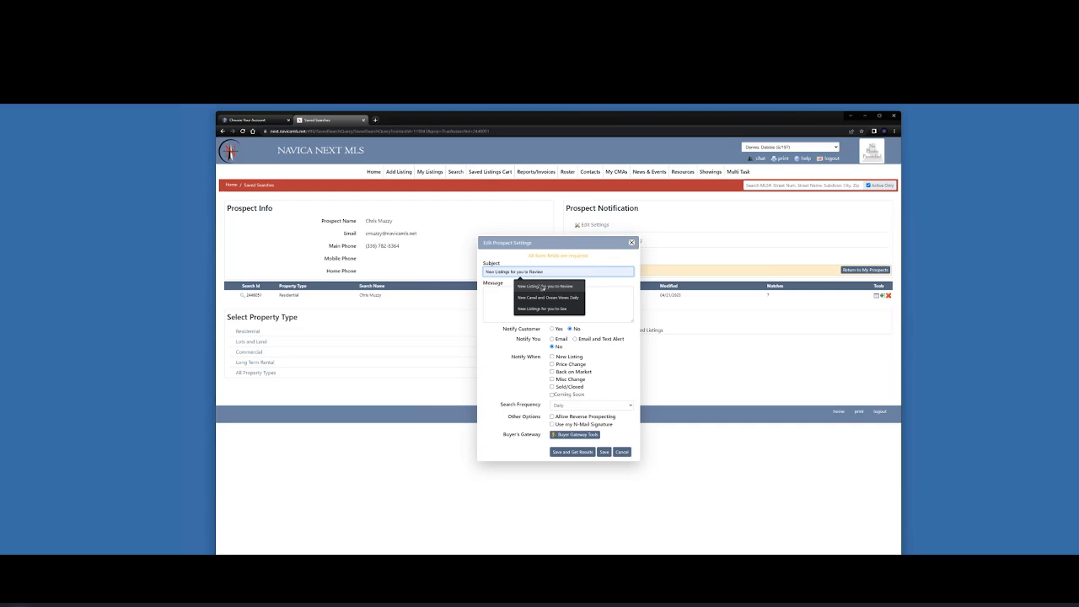
{"action": "left_click", "coordinate": [543, 288]}
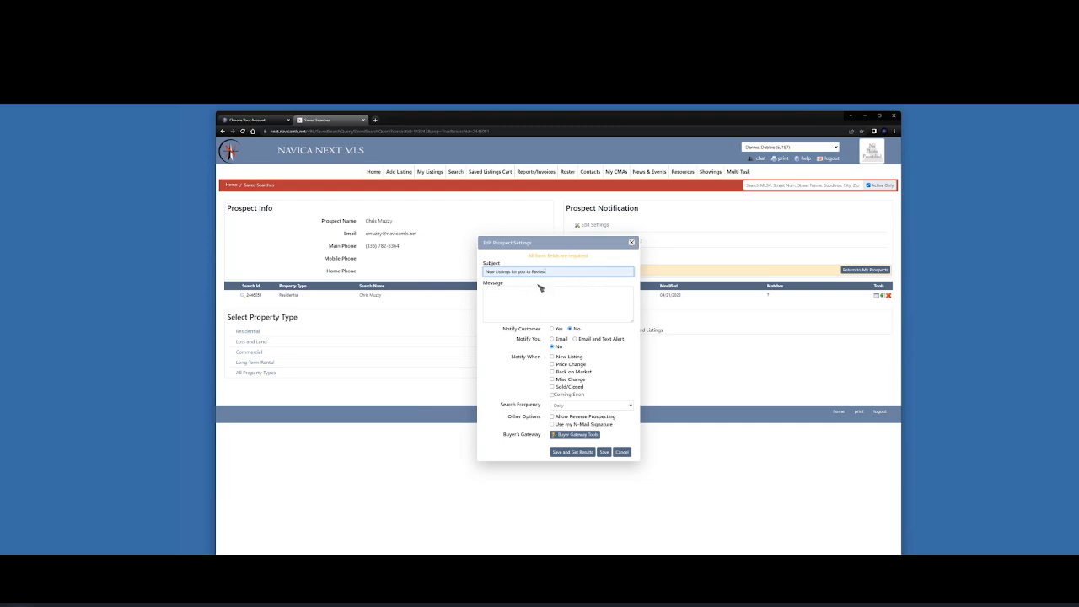
{"action": "left_click", "coordinate": [509, 291]}
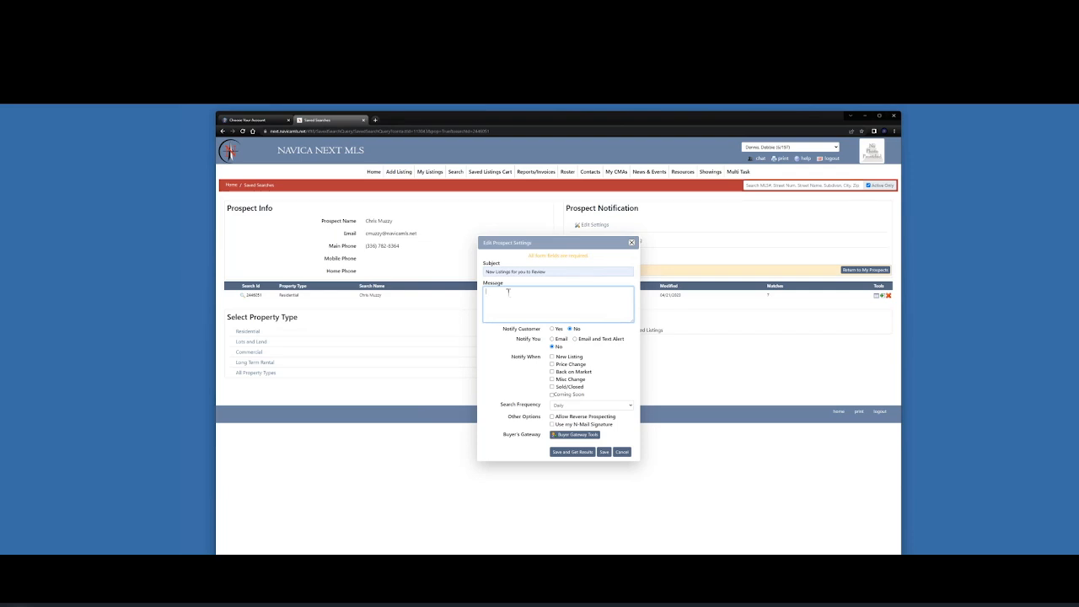
{"action": "type", "text": "Let me know if there is anything you would like to see."}
{"action": "left_click", "coordinate": [555, 331]}
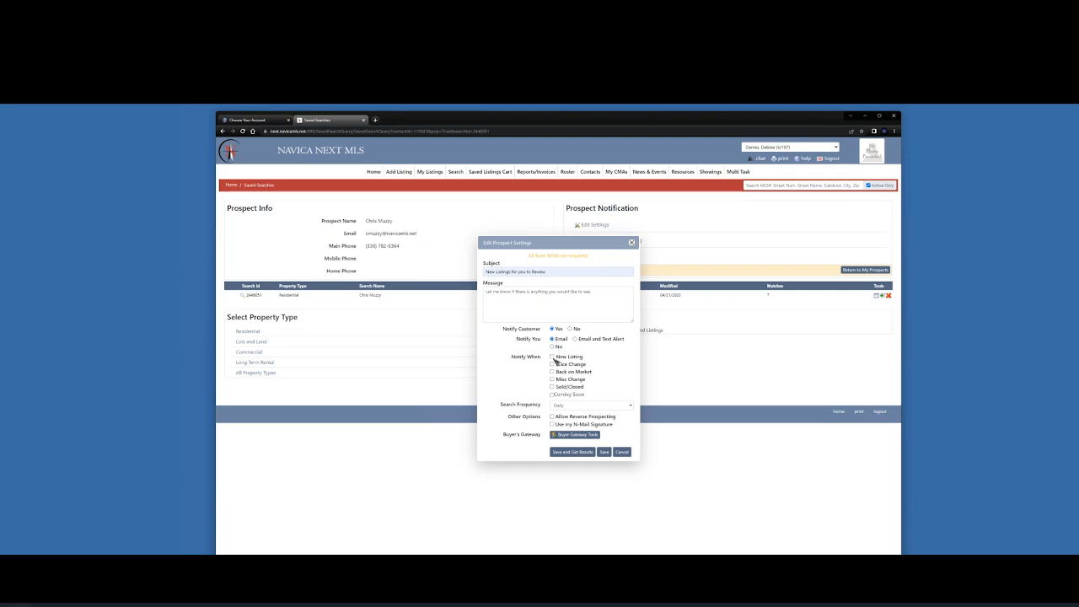
Enable Daily alerts for New Listing, Price Change, Back on Market and Misc Change
{"action": "left_click", "coordinate": [552, 356]}
{"action": "left_click", "coordinate": [552, 365]}
{"action": "left_click", "coordinate": [553, 372]}
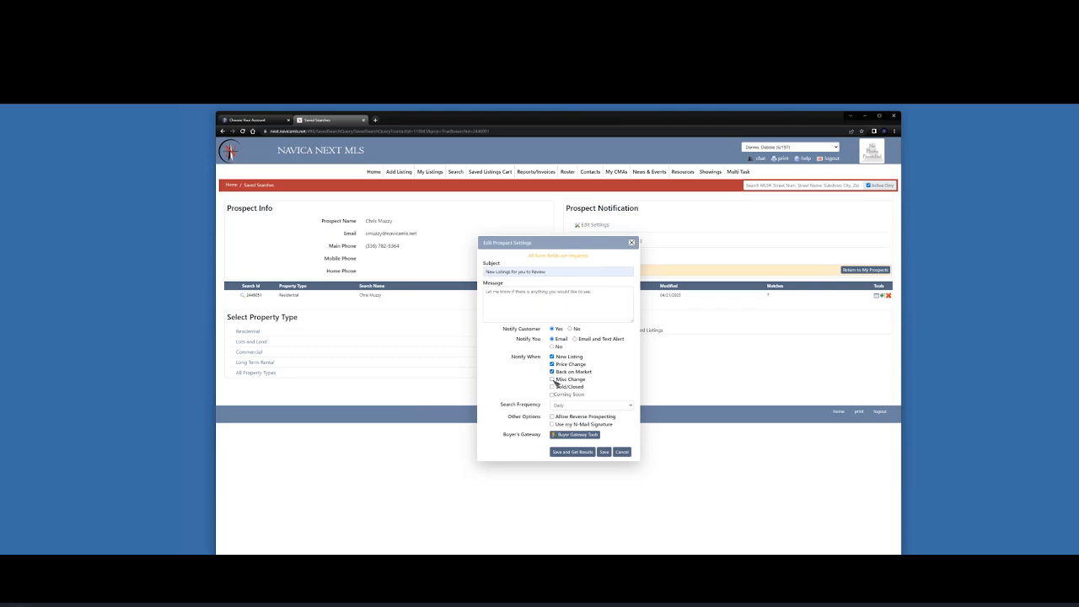
{"action": "left_click", "coordinate": [553, 379]}
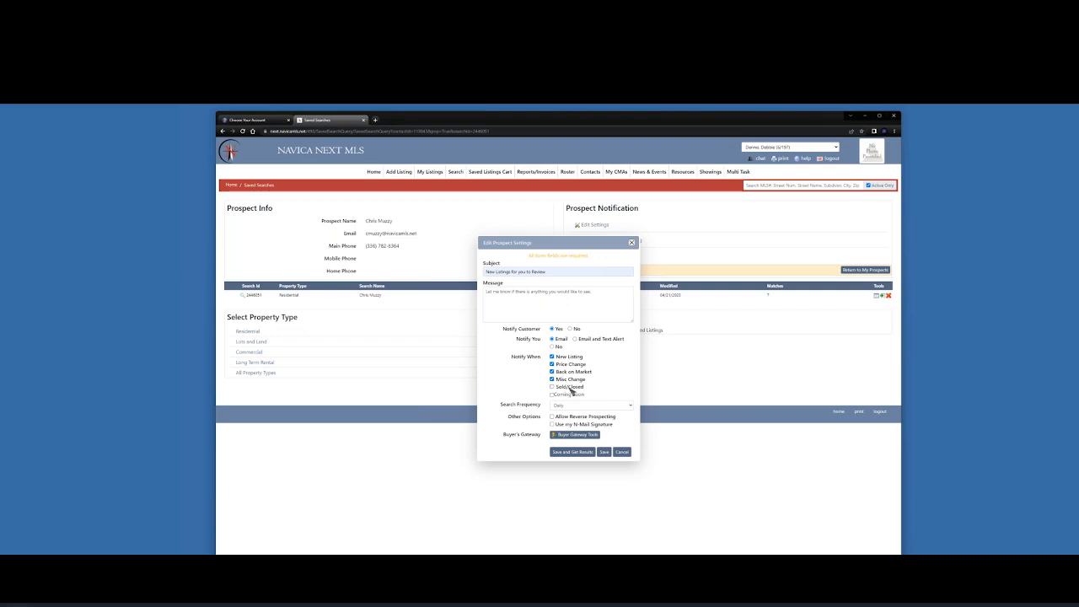
{"action": "left_click", "coordinate": [633, 406]}
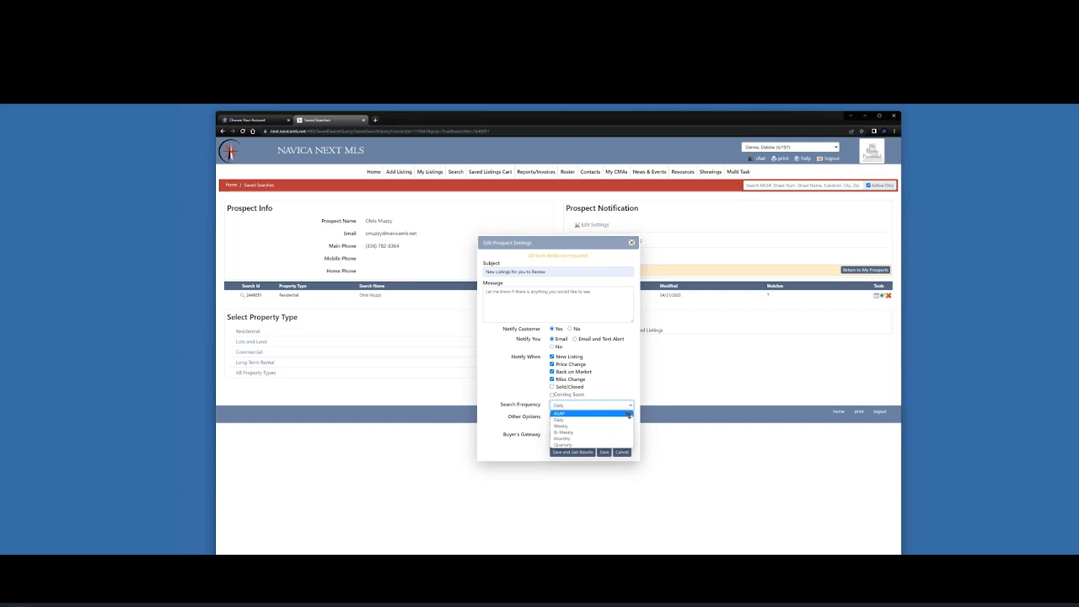
{"action": "left_click", "coordinate": [579, 406]}
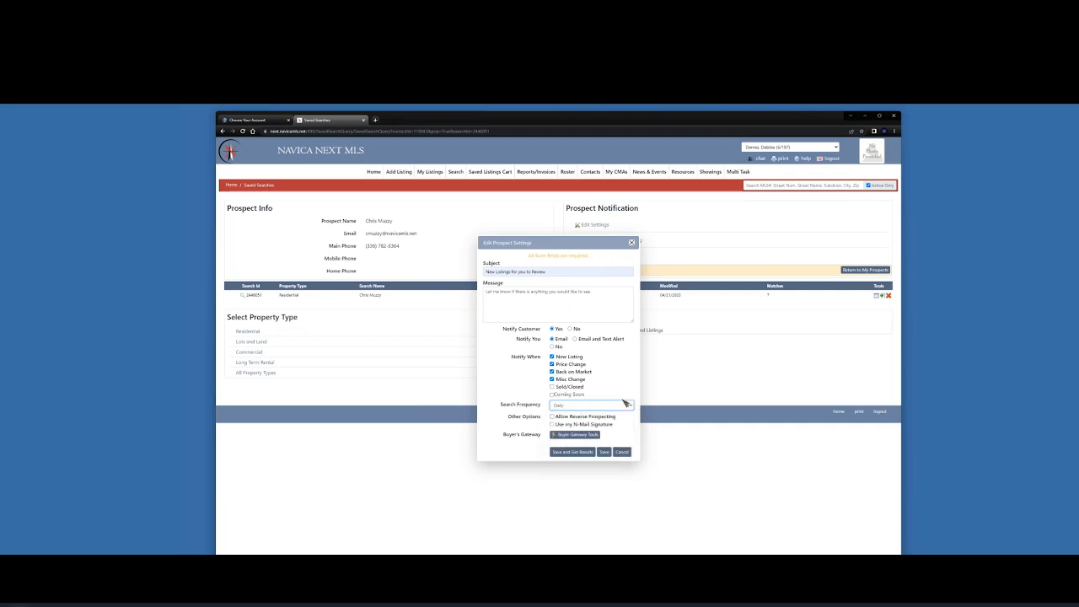
Allow reverse prospecting, include the N-Mail signature, and save to get results
{"action": "left_click", "coordinate": [553, 416]}
{"action": "left_click", "coordinate": [553, 424]}
{"action": "left_click", "coordinate": [572, 452]}
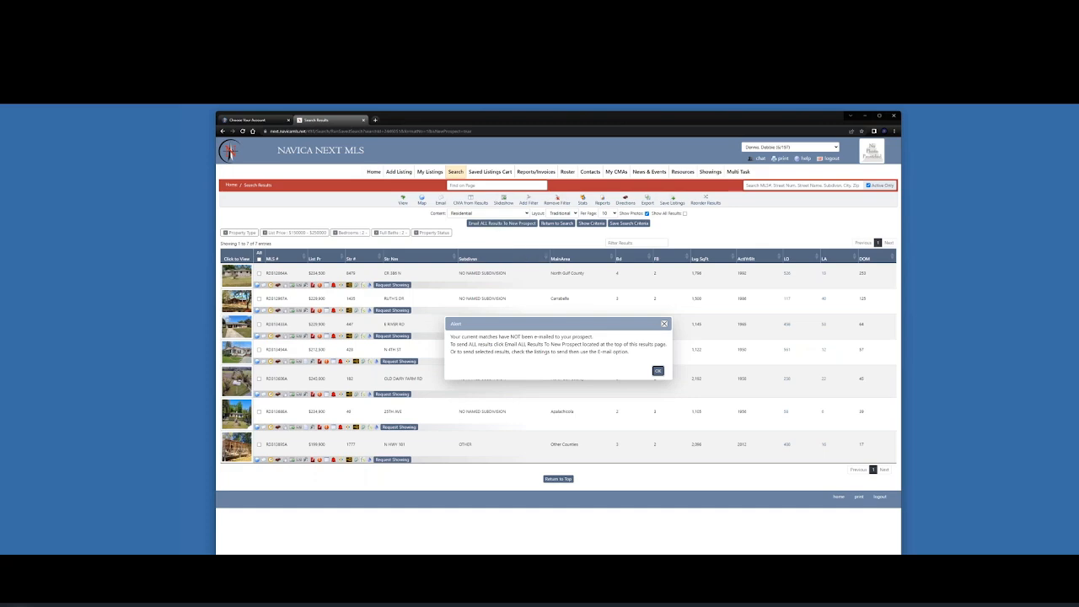
Dismiss the not-yet-emailed alert to view the 7 matching listings
{"action": "left_click", "coordinate": [659, 372]}
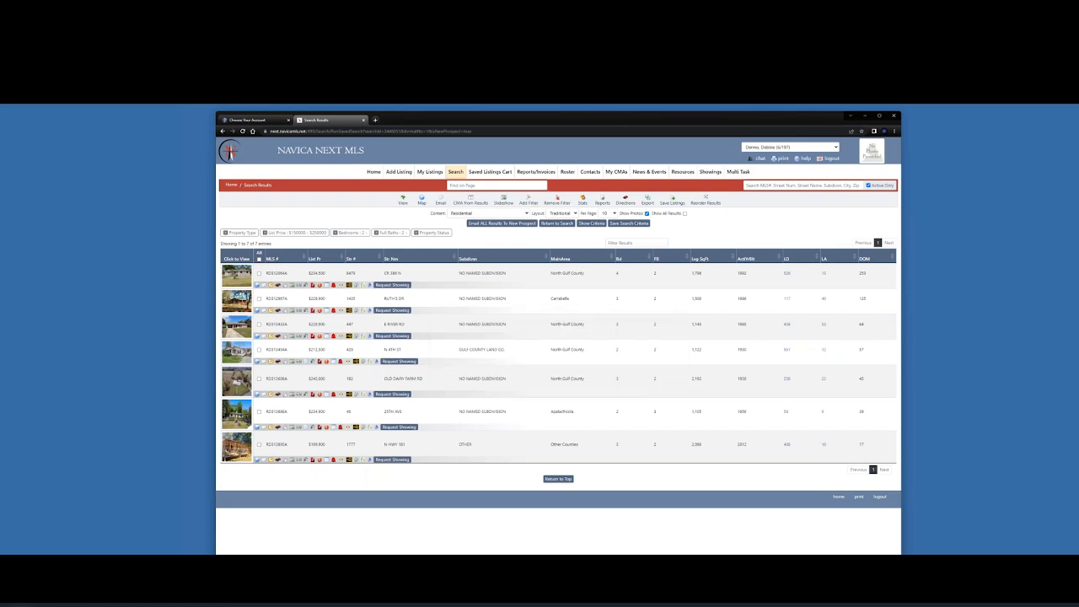
Email all seven results to the new prospect, confirm, and return to the Contacts list
{"action": "left_click", "coordinate": [499, 224]}
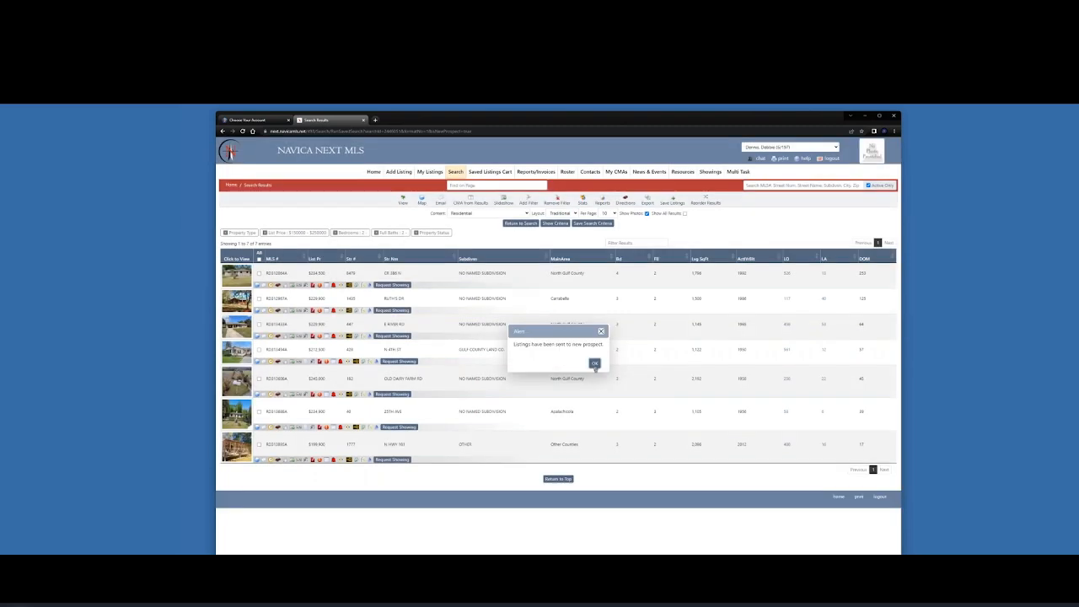
{"action": "left_click", "coordinate": [594, 364]}
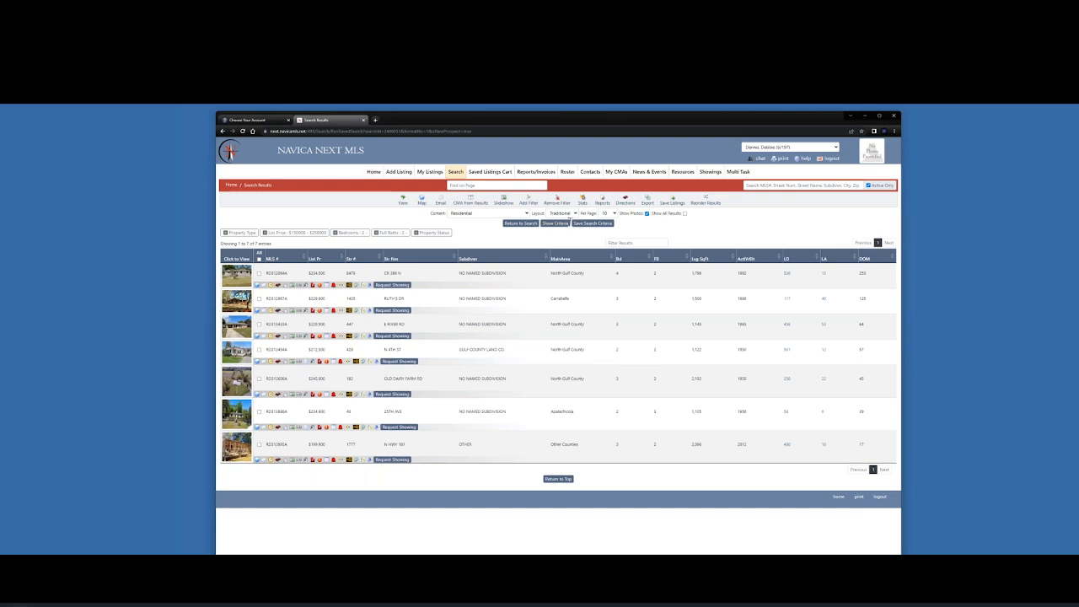
{"action": "left_click", "coordinate": [591, 173]}
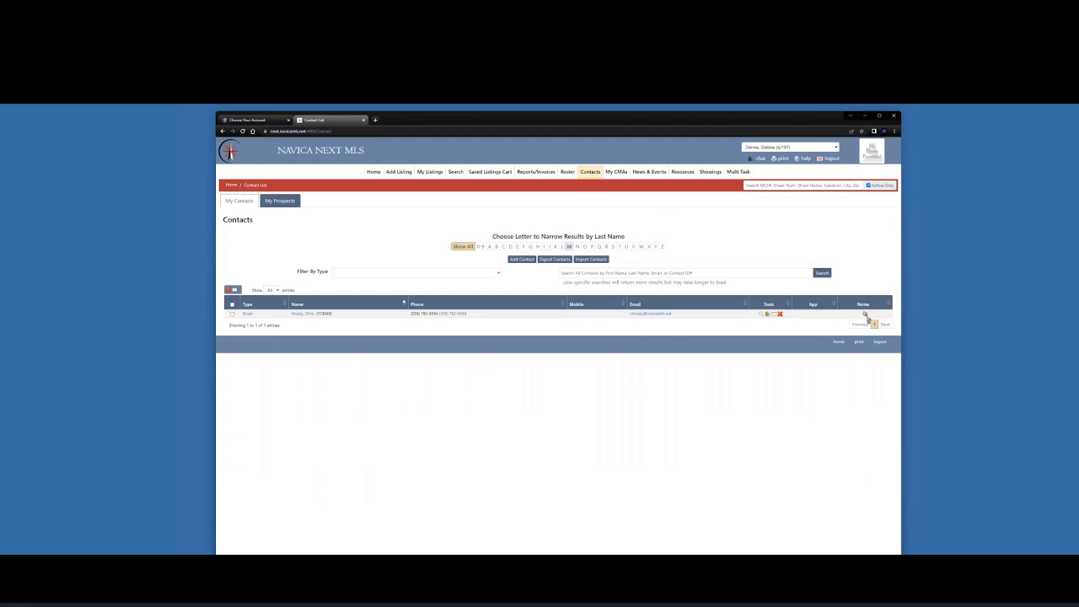
Review the buyer's contact note recording which listings were selected for email
{"action": "left_click", "coordinate": [865, 314]}
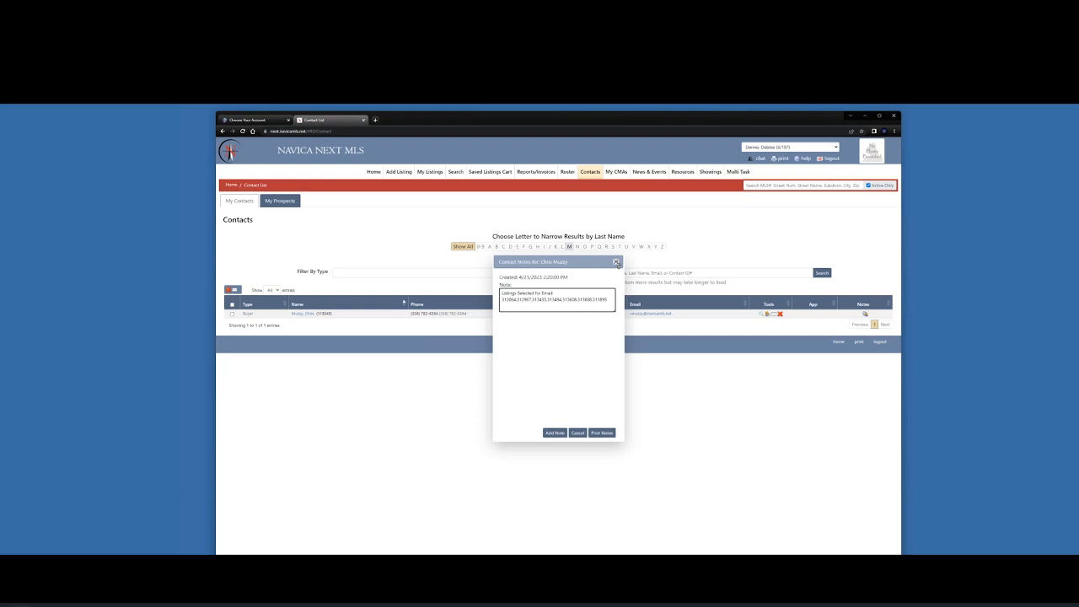
{"action": "left_click", "coordinate": [616, 262]}
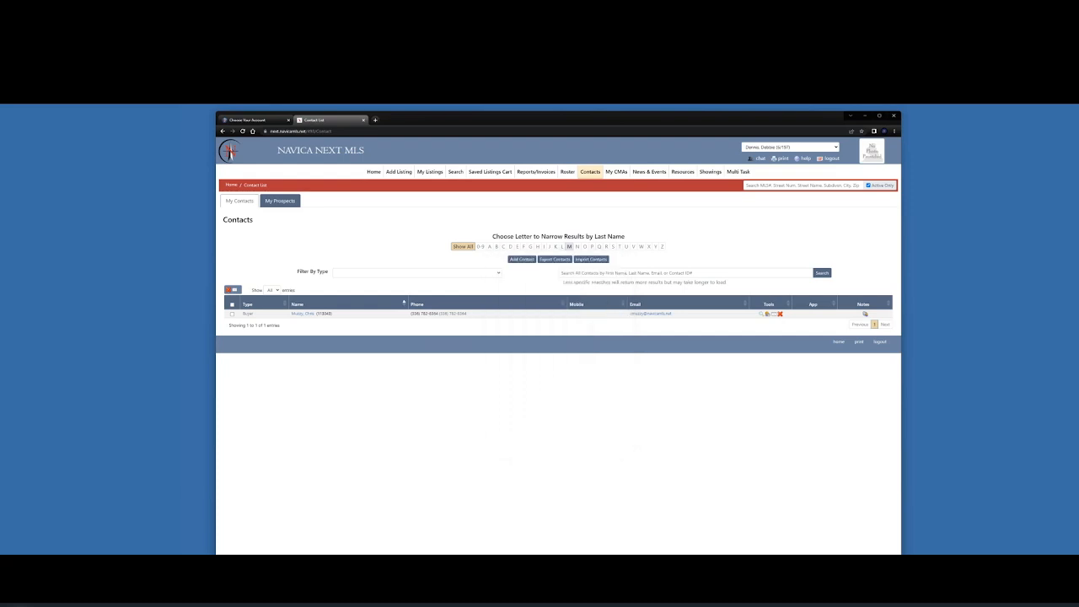
On My Prospects, check the prospect email log confirming all 7 listings were sent once
{"action": "left_click", "coordinate": [271, 202]}
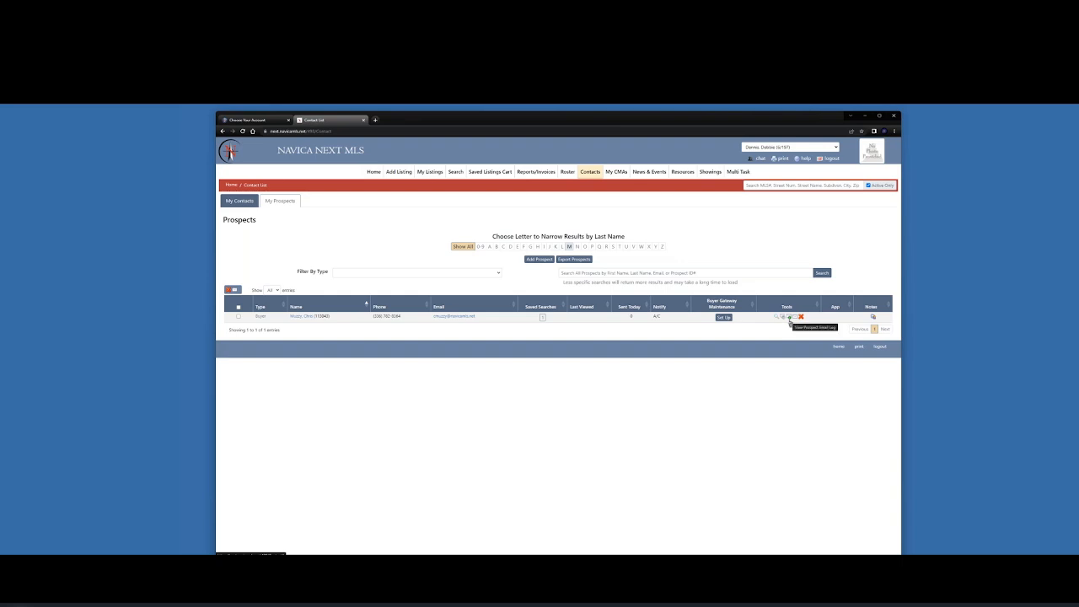
{"action": "left_click", "coordinate": [789, 318]}
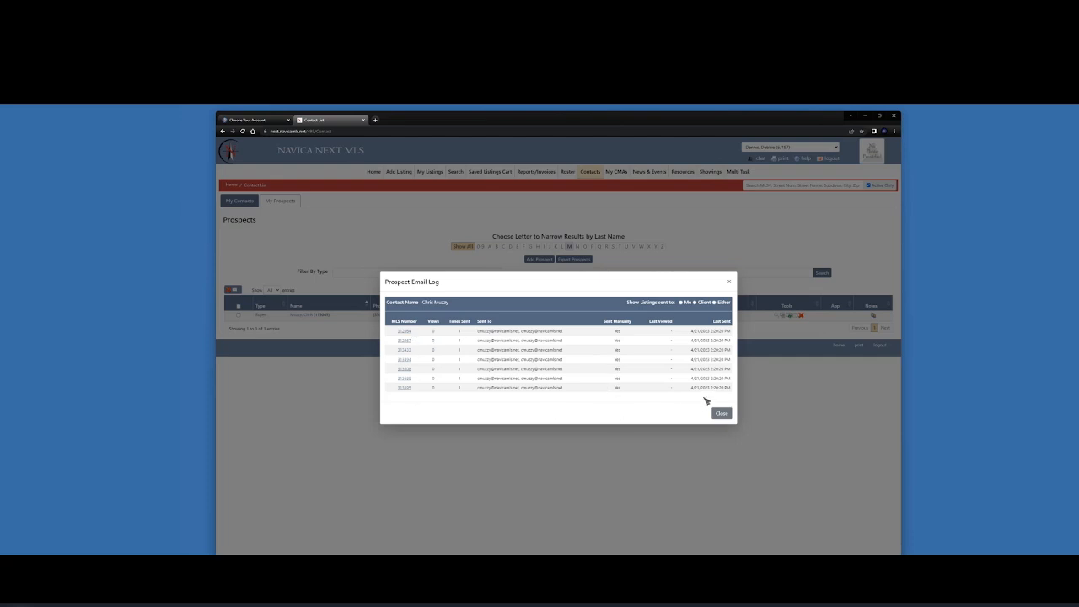
{"action": "left_click", "coordinate": [730, 284]}
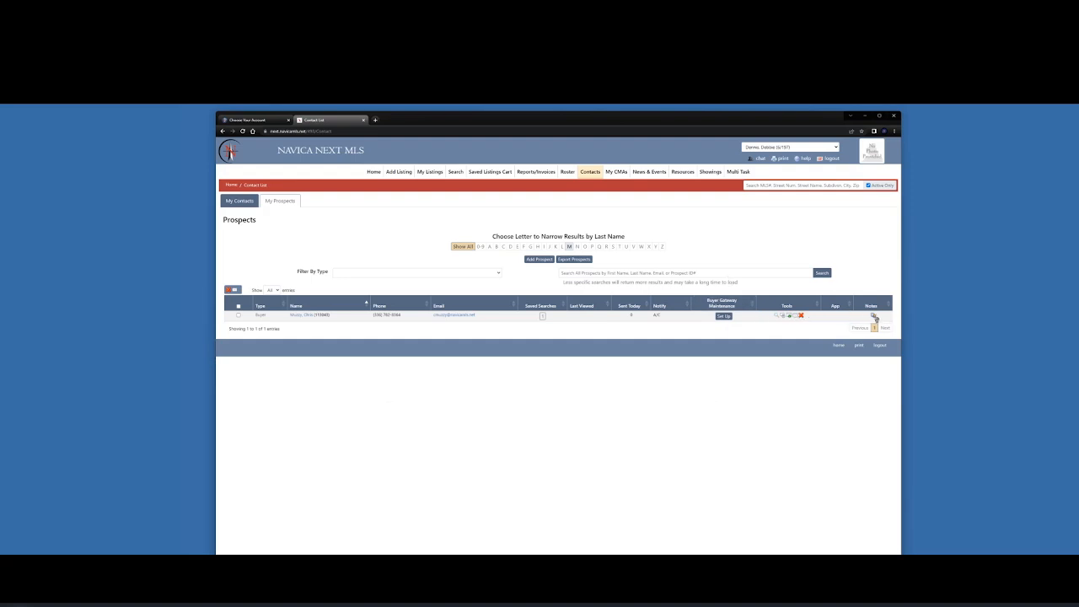
Copy the emailed MLS numbers from the prospect's contact notes
{"action": "left_click", "coordinate": [873, 317]}
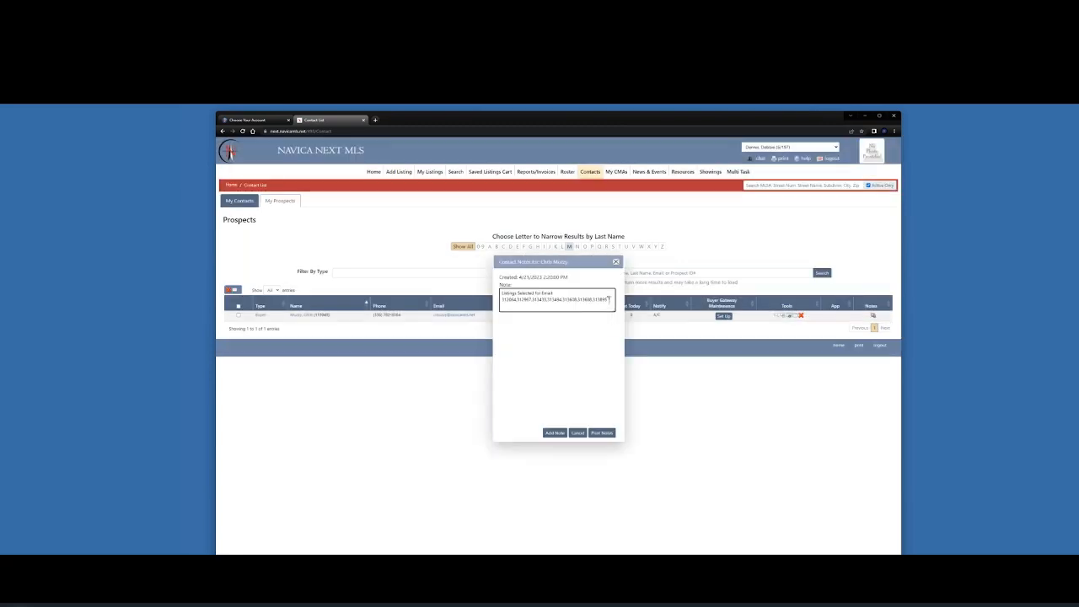
{"action": "left_click_drag", "start_coordinate": [607, 300], "coordinate": [501, 300]}
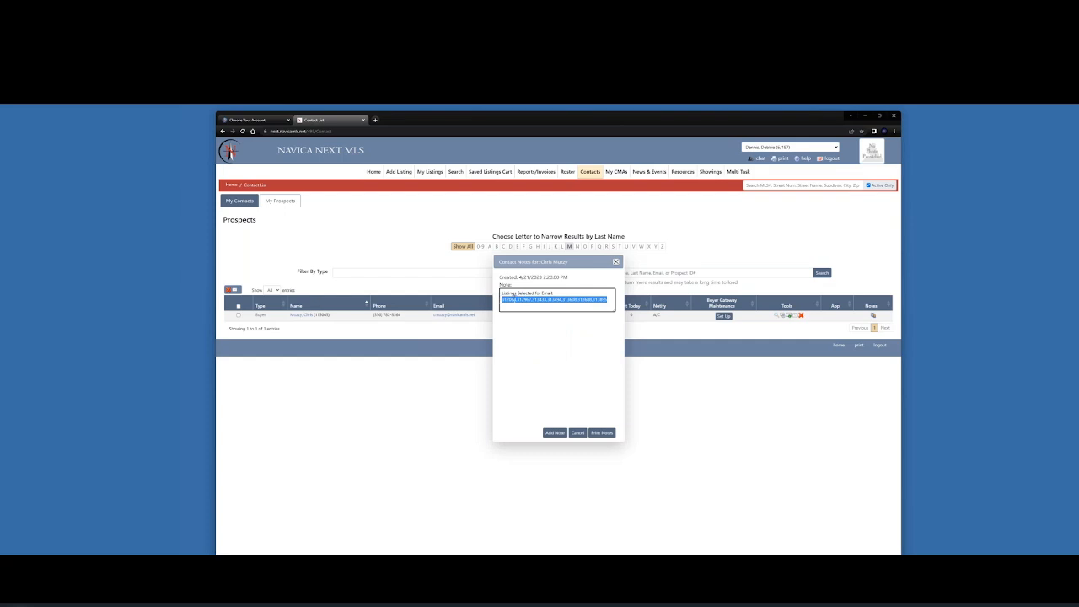
{"action": "right_click", "coordinate": [515, 300]}
{"action": "left_click", "coordinate": [539, 306]}
{"action": "left_click", "coordinate": [615, 263]}
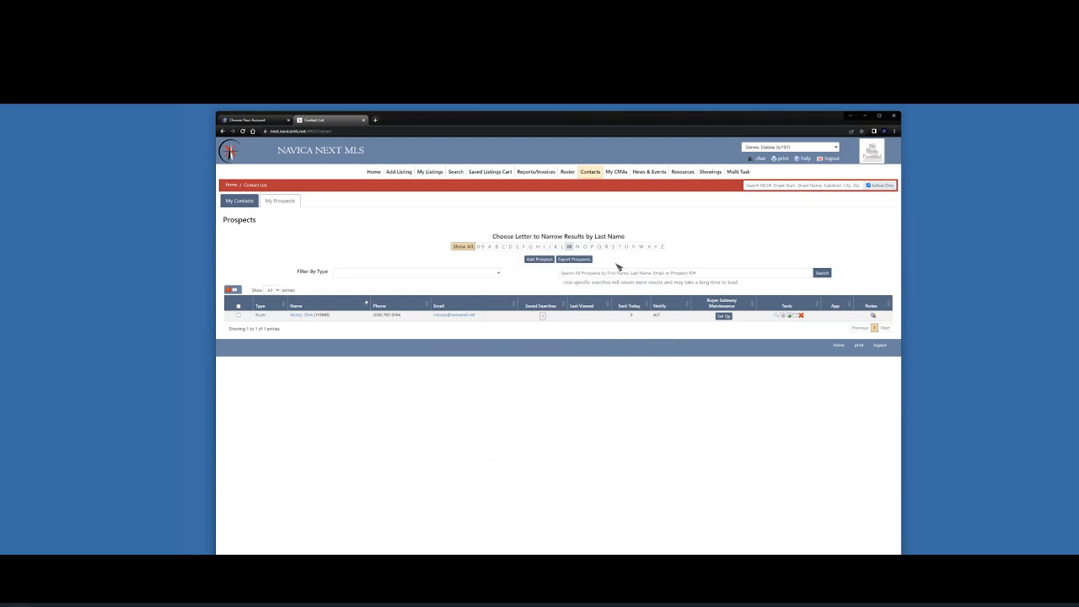
Search the pasted MLS numbers via MLS# Search in a new tab, then return Home
{"action": "left_click", "coordinate": [738, 172]}
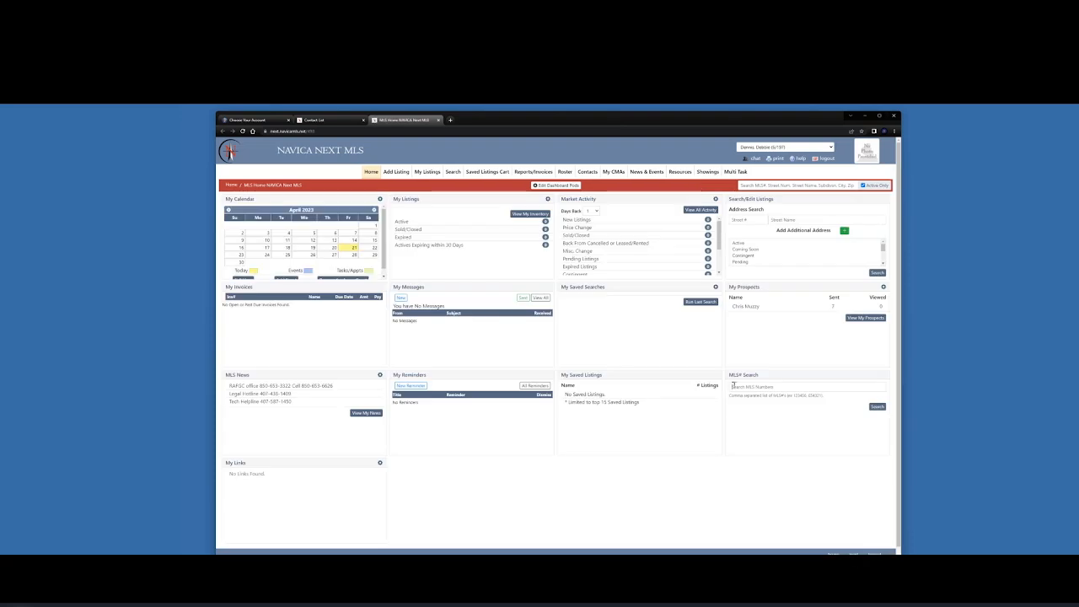
{"action": "right_click", "coordinate": [733, 385]}
{"action": "left_click", "coordinate": [759, 437]}
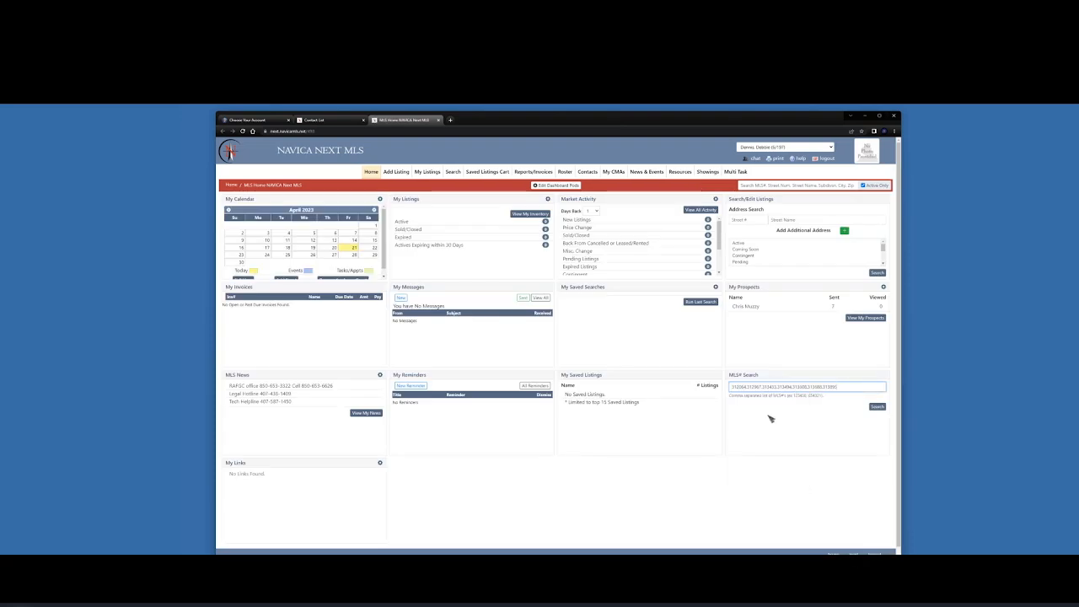
{"action": "left_click", "coordinate": [883, 409]}
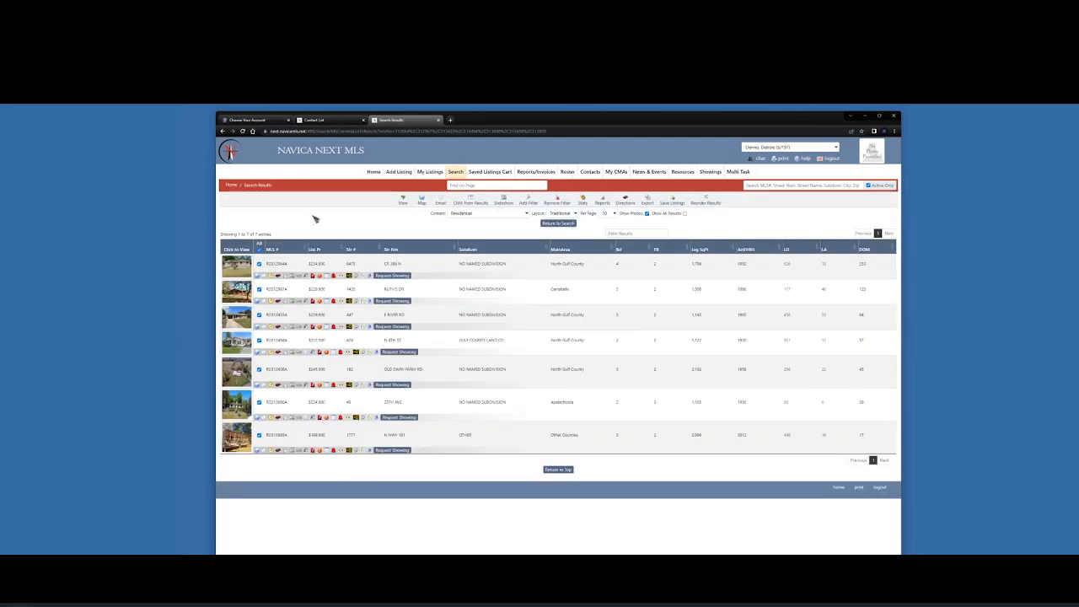
{"action": "left_click", "coordinate": [374, 172]}
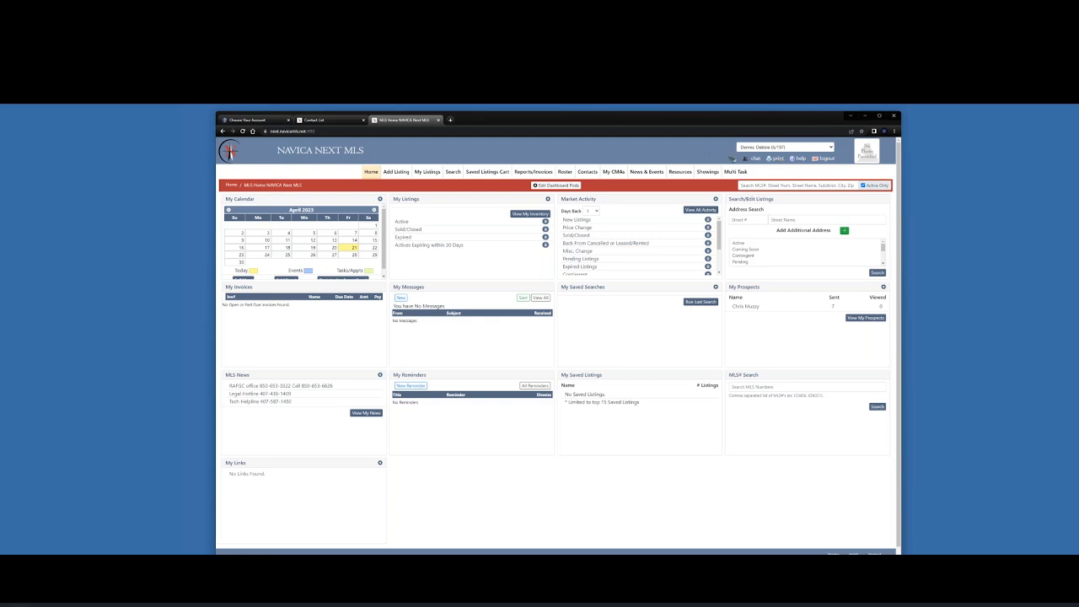
Show the Help window with help topics, mobile guides and customer support contacts
{"action": "left_click", "coordinate": [797, 162]}
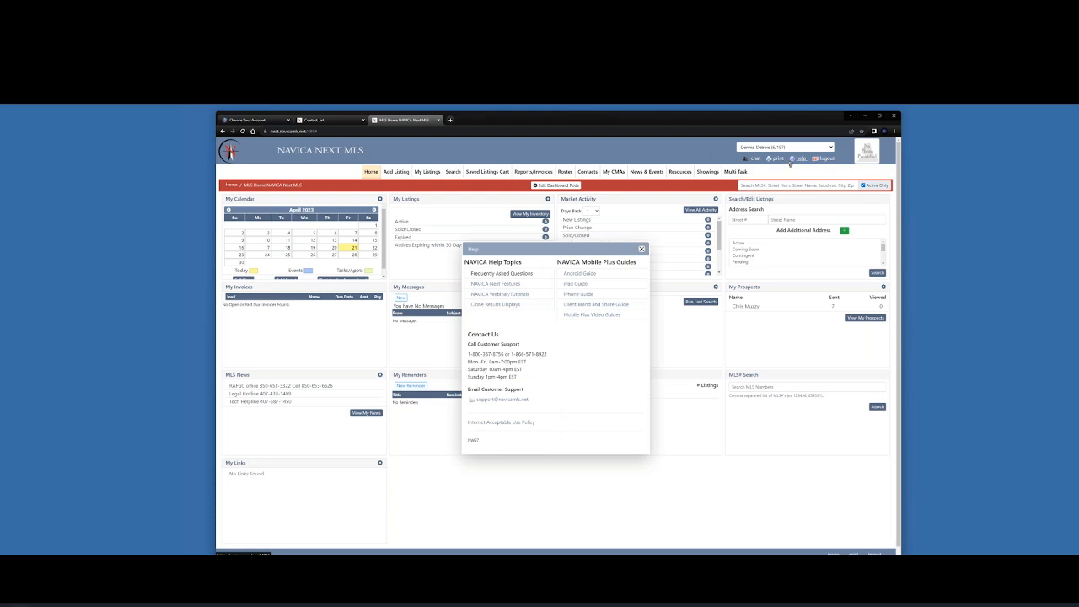
{"action": "left_click", "coordinate": [975, 120]}
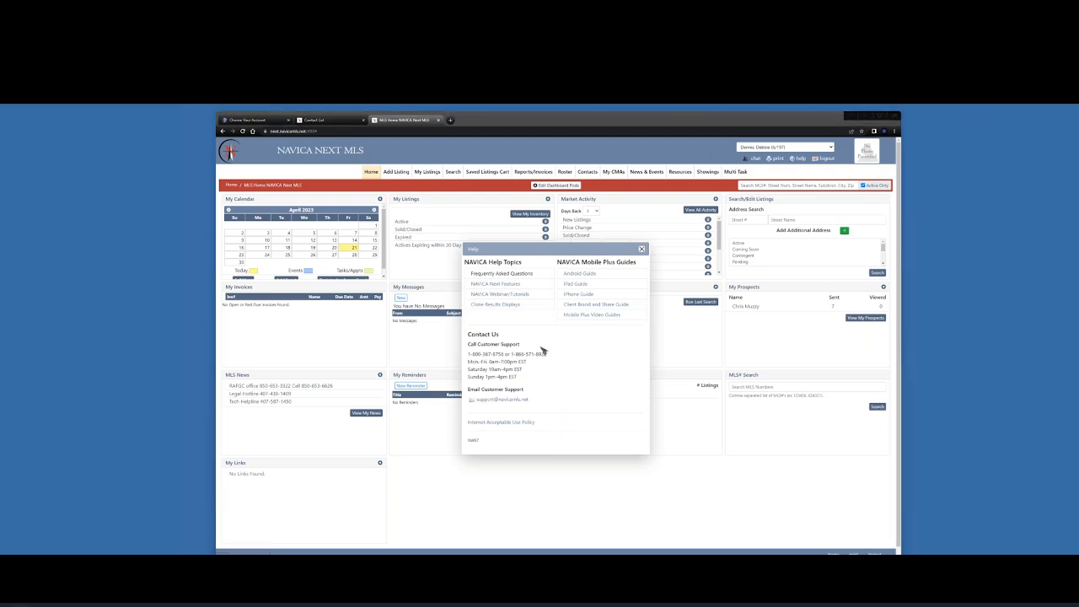